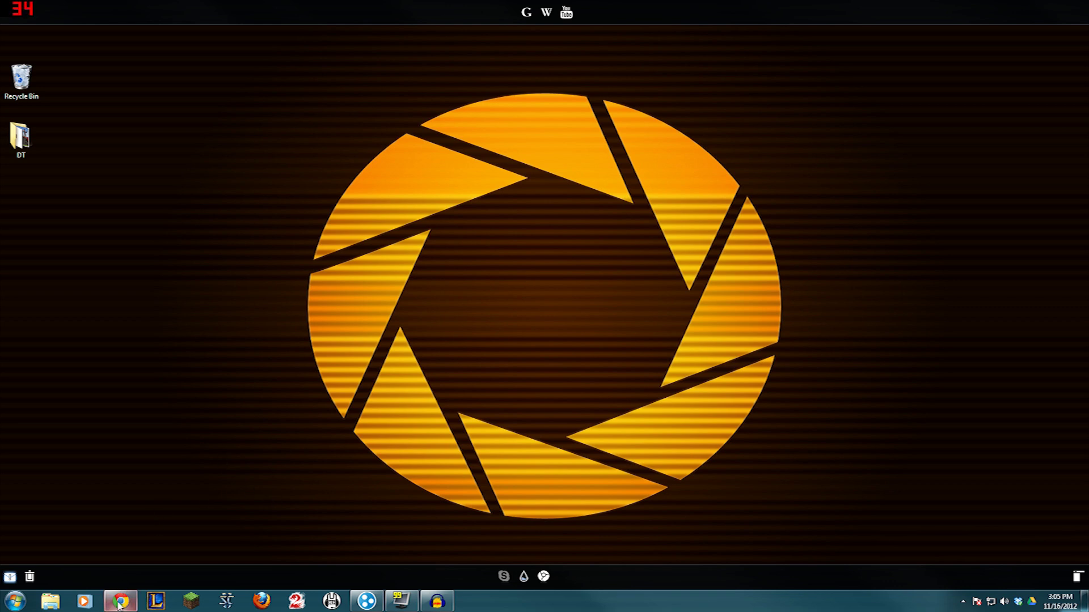
Step: Download Minecraft_Server.exe for Windows from the minecraft.net download page in Chrome
{"action": "mouse_move", "coordinate": [121, 606]}
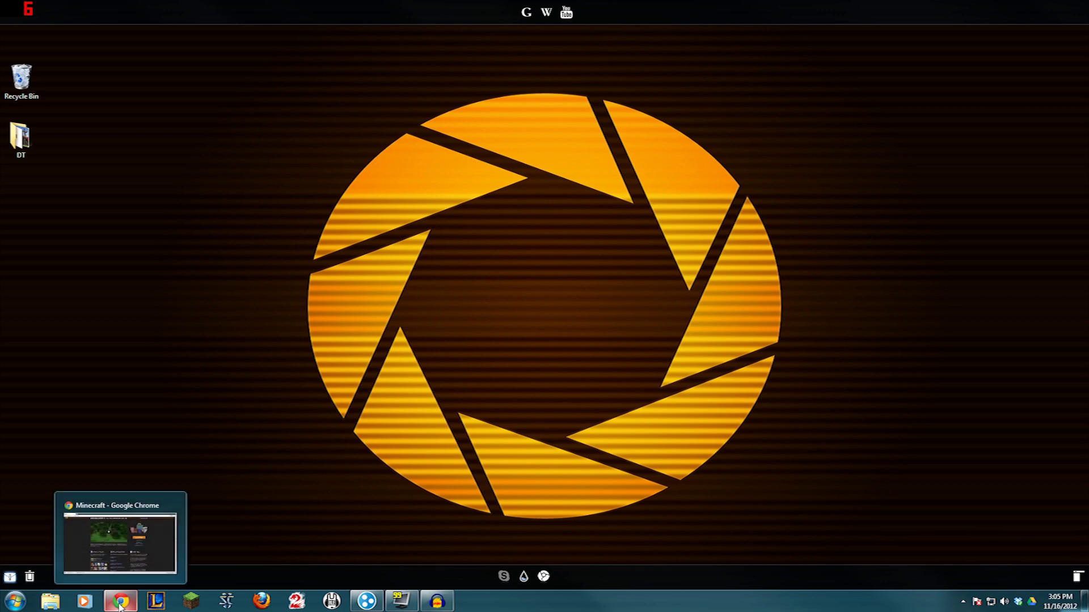
{"action": "left_click", "coordinate": [120, 606]}
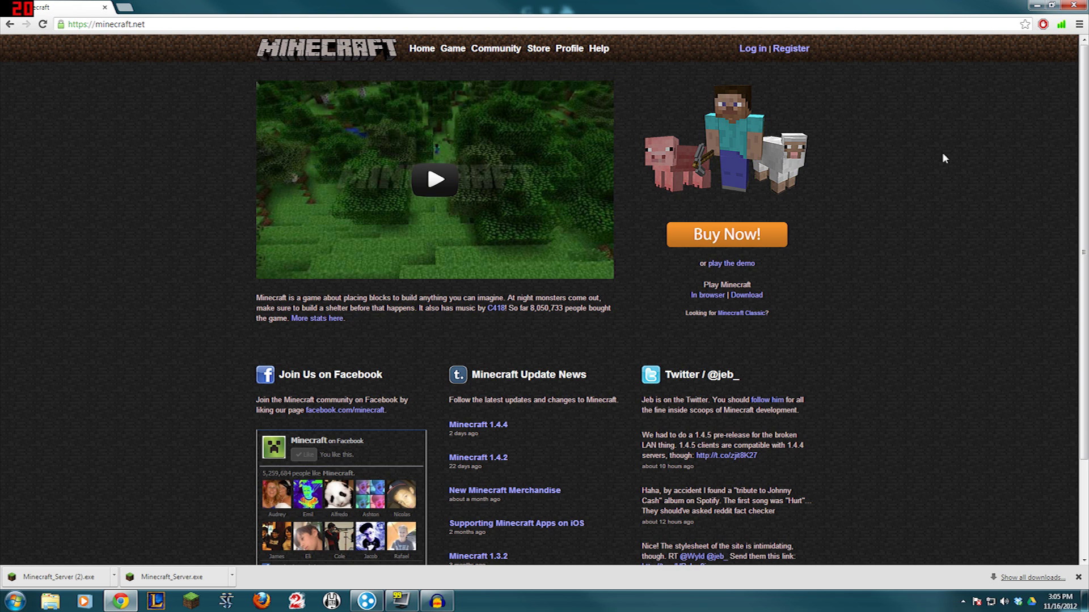
{"action": "left_click", "coordinate": [756, 300]}
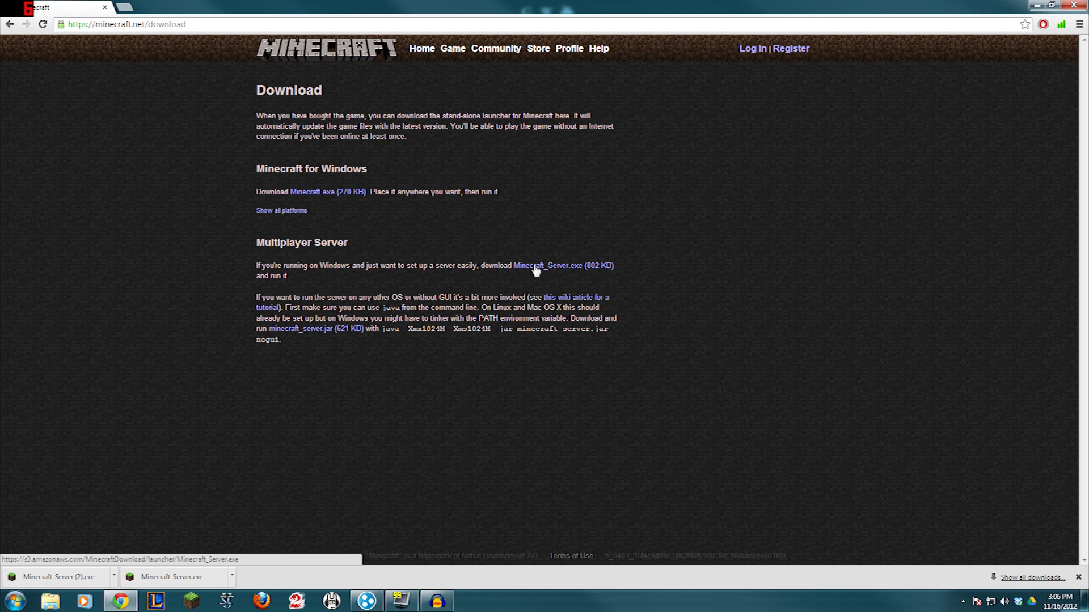
{"action": "left_click", "coordinate": [578, 268]}
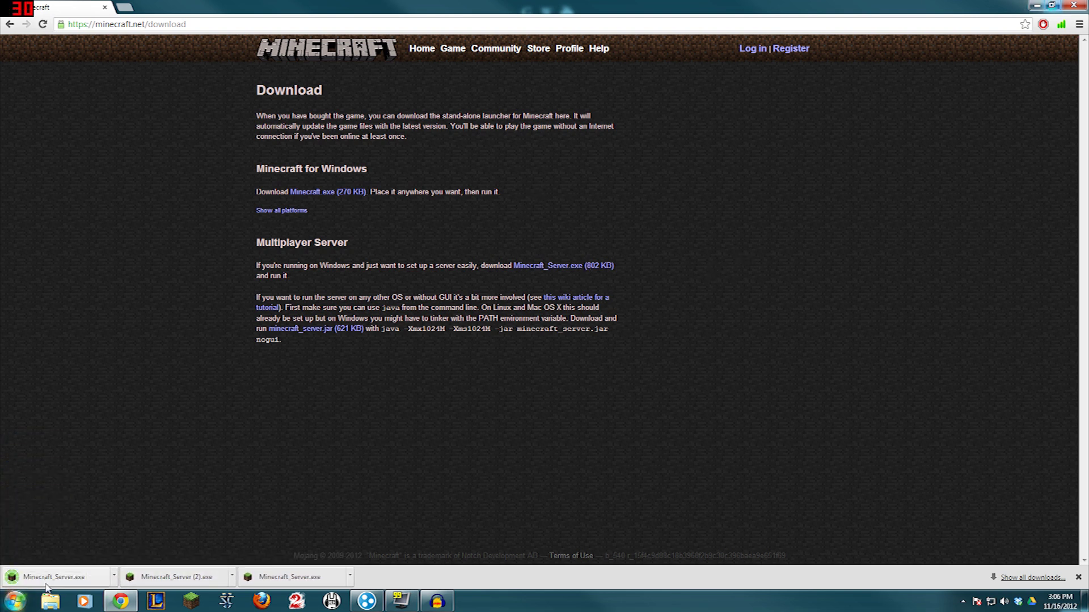
Step: Show the downloaded Minecraft_Server.exe in its folder and minimize Chrome to the desktop
{"action": "left_click", "coordinate": [113, 576]}
{"action": "left_click", "coordinate": [163, 542]}
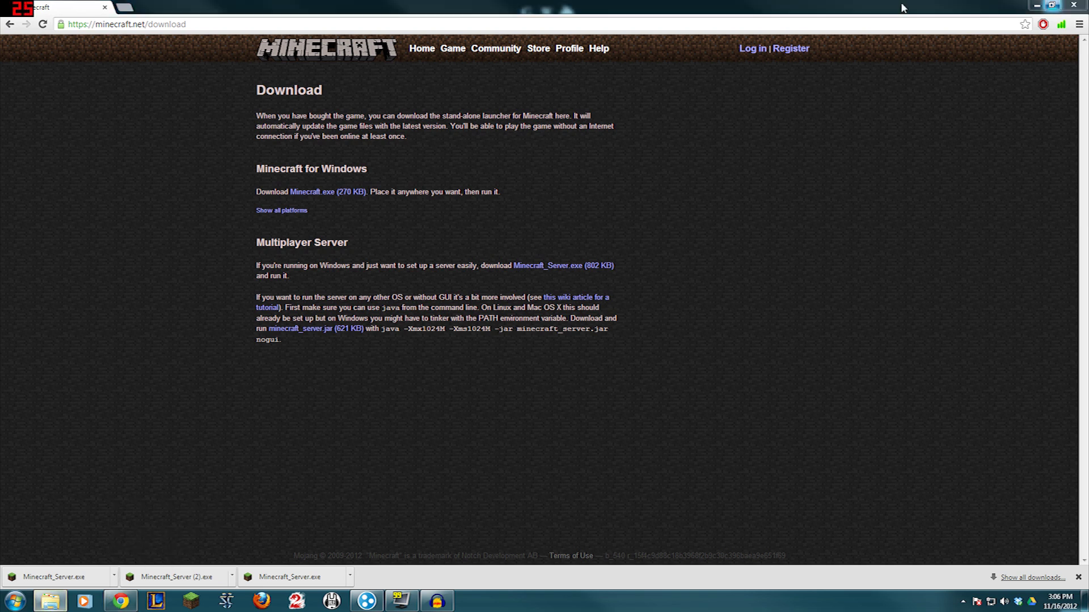
{"action": "left_click", "coordinate": [1036, 5]}
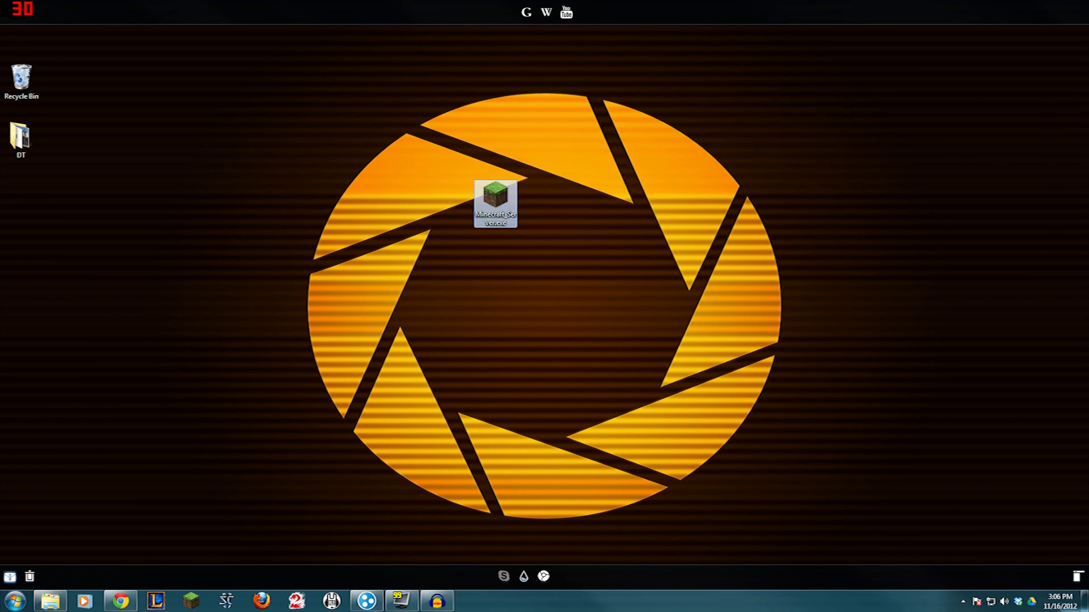
Step: Create a new desktop folder named Tutorial
{"action": "left_click", "coordinate": [705, 133]}
{"action": "right_click", "coordinate": [579, 114]}
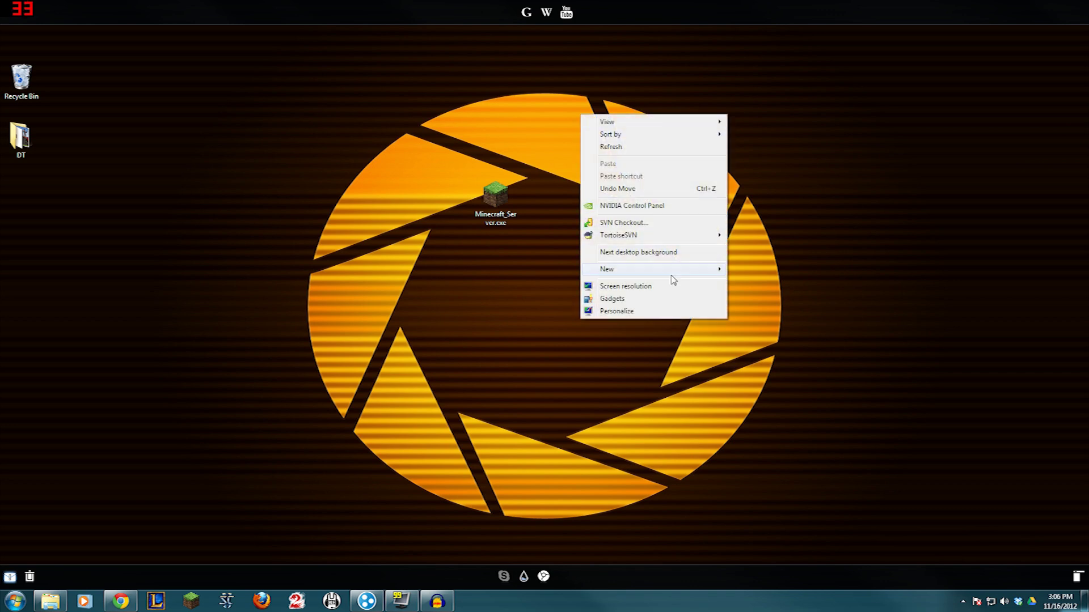
{"action": "mouse_move", "coordinate": [639, 269]}
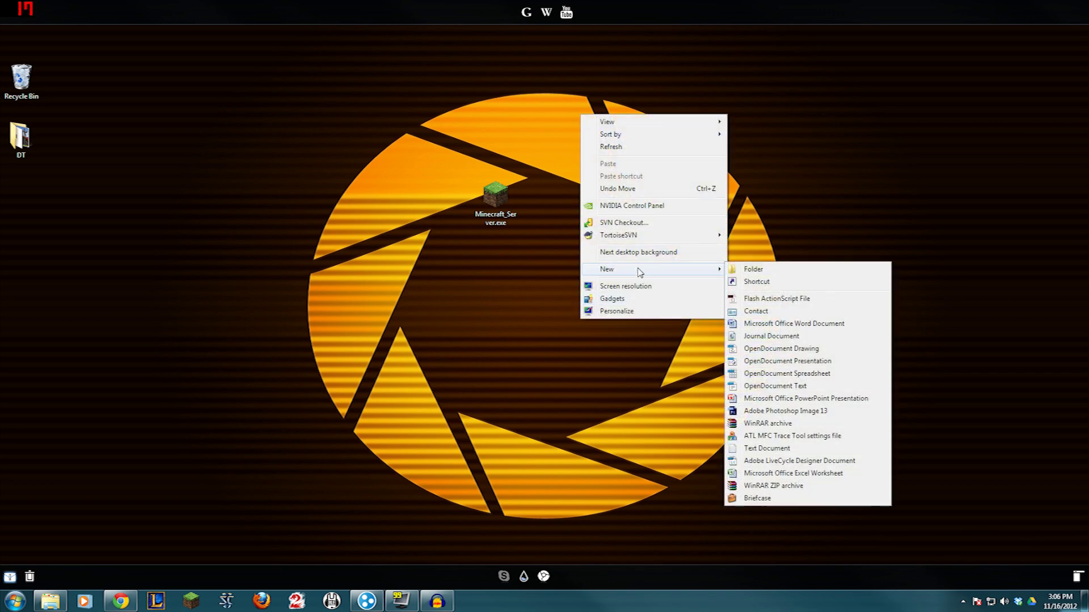
{"action": "left_click", "coordinate": [791, 268]}
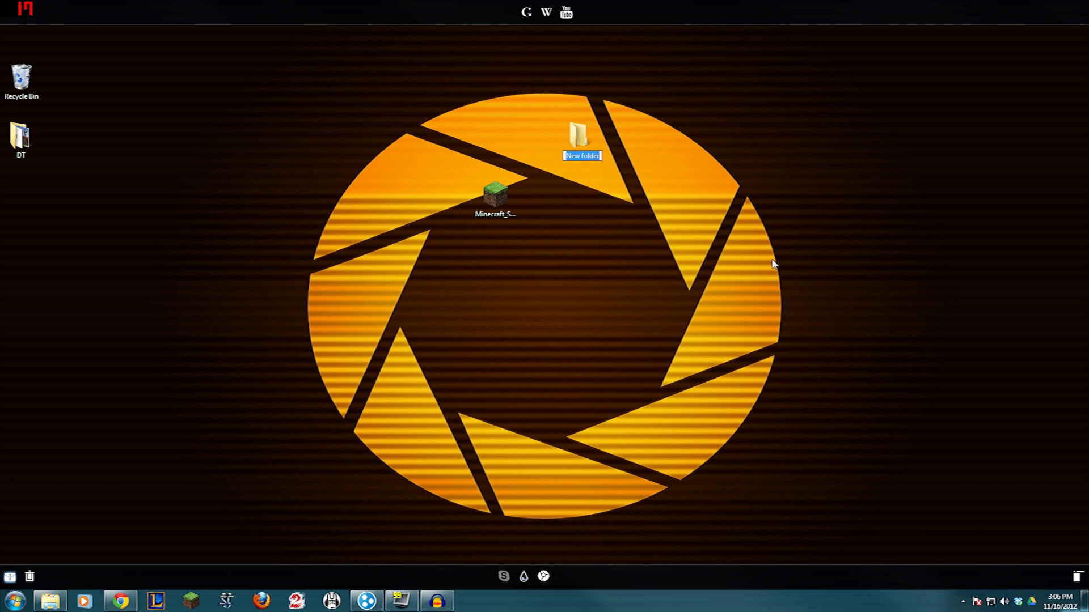
{"action": "type", "text": "Tur"}
{"action": "type", "text": "orial"}
{"action": "key", "text": "Return"}
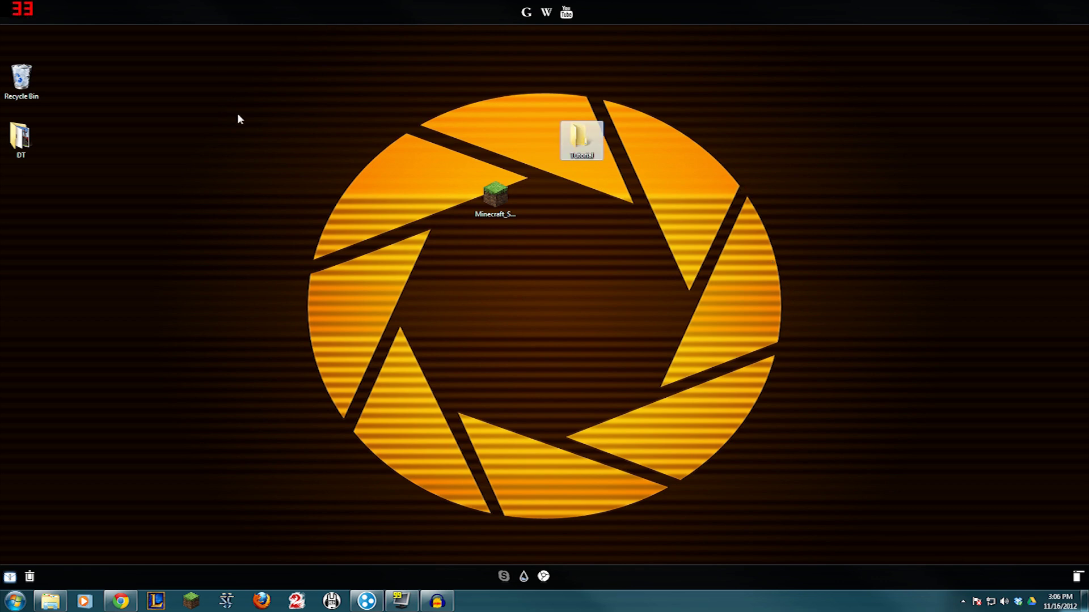
Step: Move Minecraft_Server.exe from the desktop into the Tutorial folder
{"action": "left_click", "coordinate": [491, 190]}
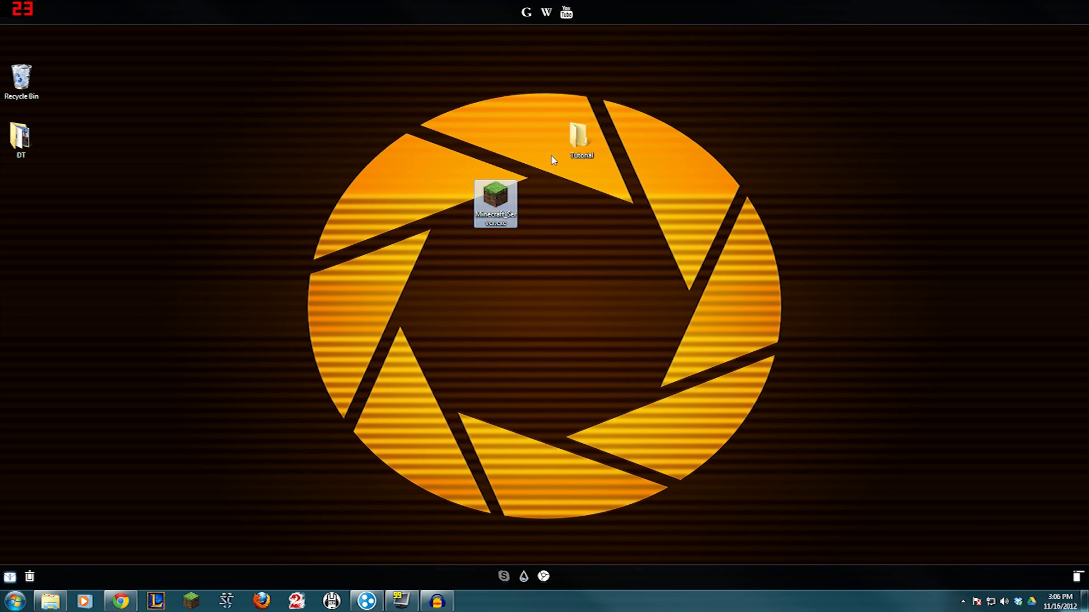
{"action": "left_click", "coordinate": [542, 162]}
{"action": "left_click", "coordinate": [491, 205]}
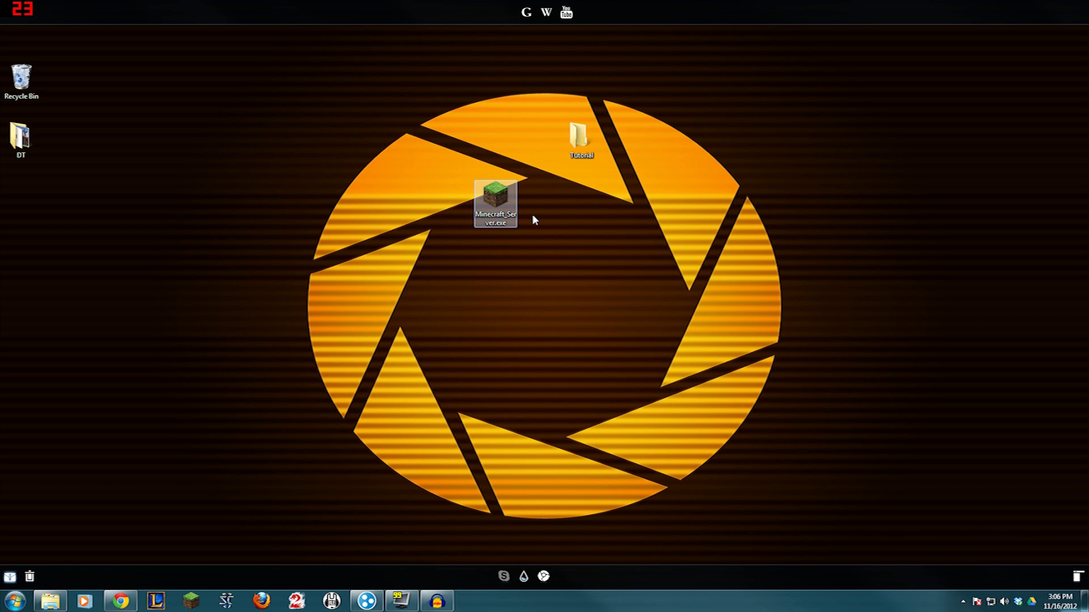
{"action": "left_click", "coordinate": [578, 138]}
{"action": "left_click", "coordinate": [519, 145]}
{"action": "left_click", "coordinate": [495, 196]}
{"action": "left_click", "coordinate": [471, 236]}
{"action": "left_click_drag", "start_coordinate": [447, 163], "coordinate": [535, 231]}
{"action": "left_click_drag", "start_coordinate": [495, 198], "coordinate": [560, 161]}
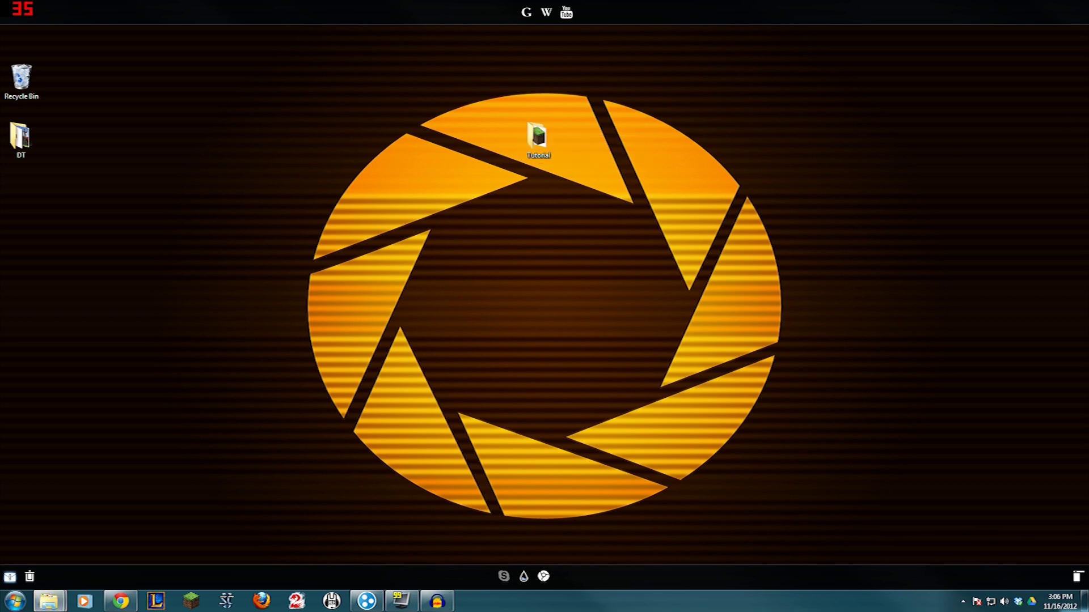
Step: Open Tutorial and run Minecraft_Server.exe, approving the security warning, until the log reports Done
{"action": "double_click", "coordinate": [539, 139]}
{"action": "left_click_drag", "start_coordinate": [569, 140], "coordinate": [515, 197]}
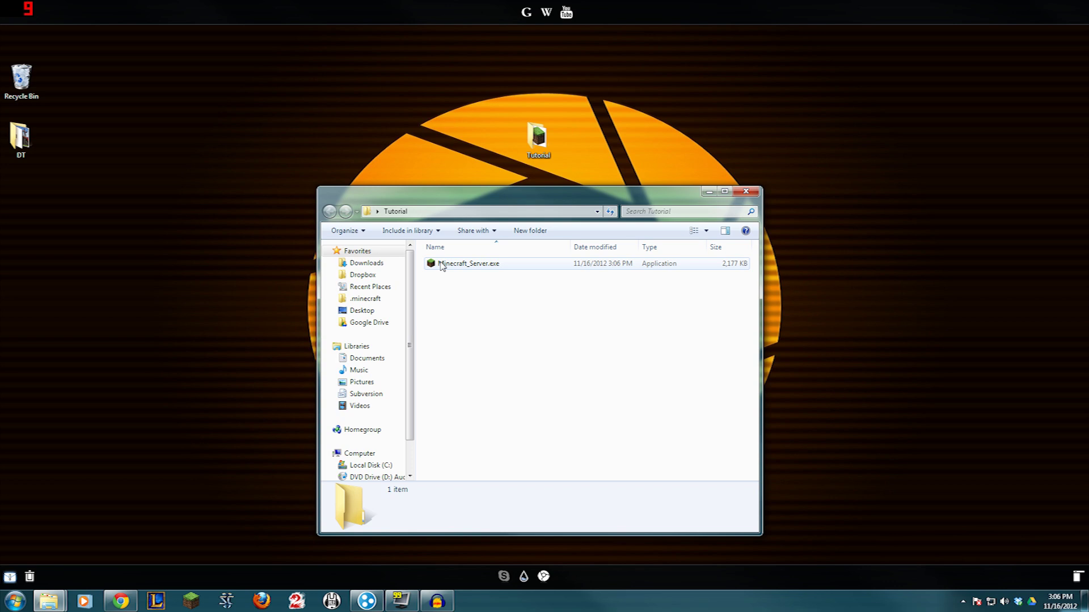
{"action": "double_click", "coordinate": [442, 265]}
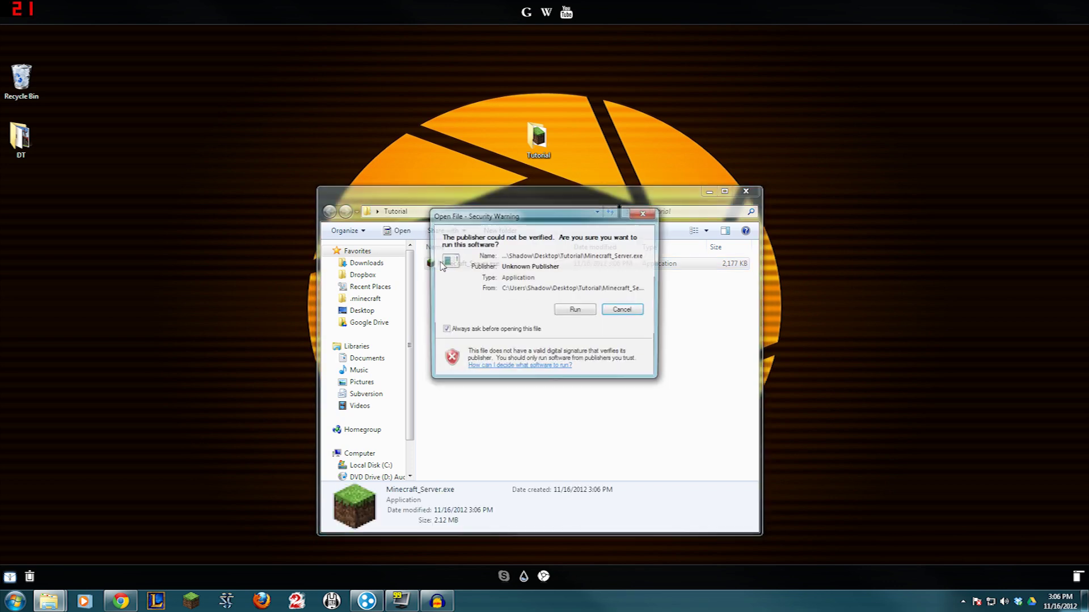
{"action": "left_click", "coordinate": [581, 309]}
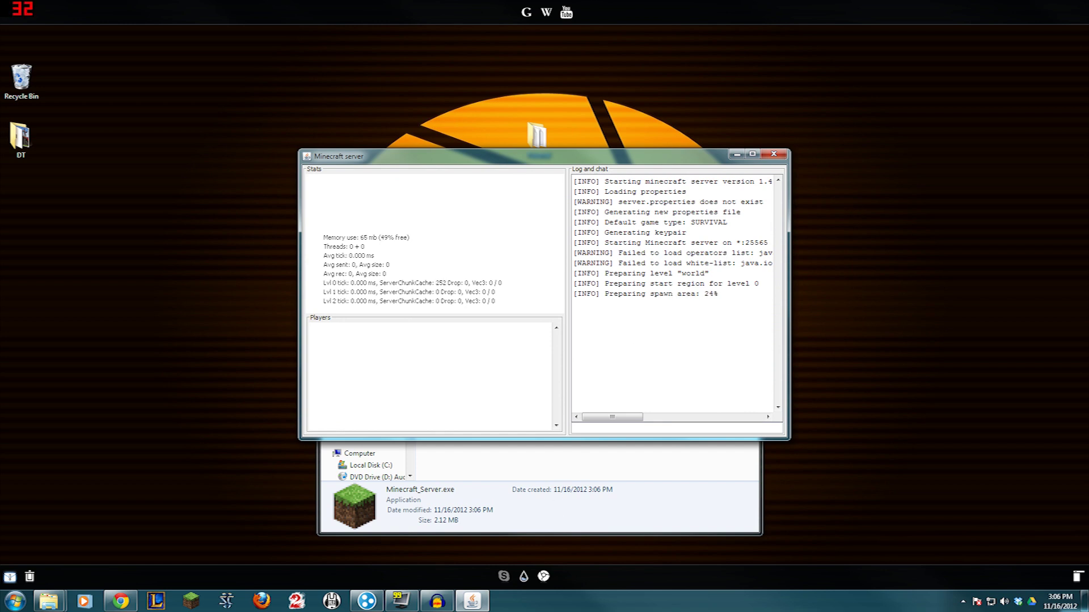
{"action": "left_click_drag", "start_coordinate": [606, 417], "coordinate": [614, 416]}
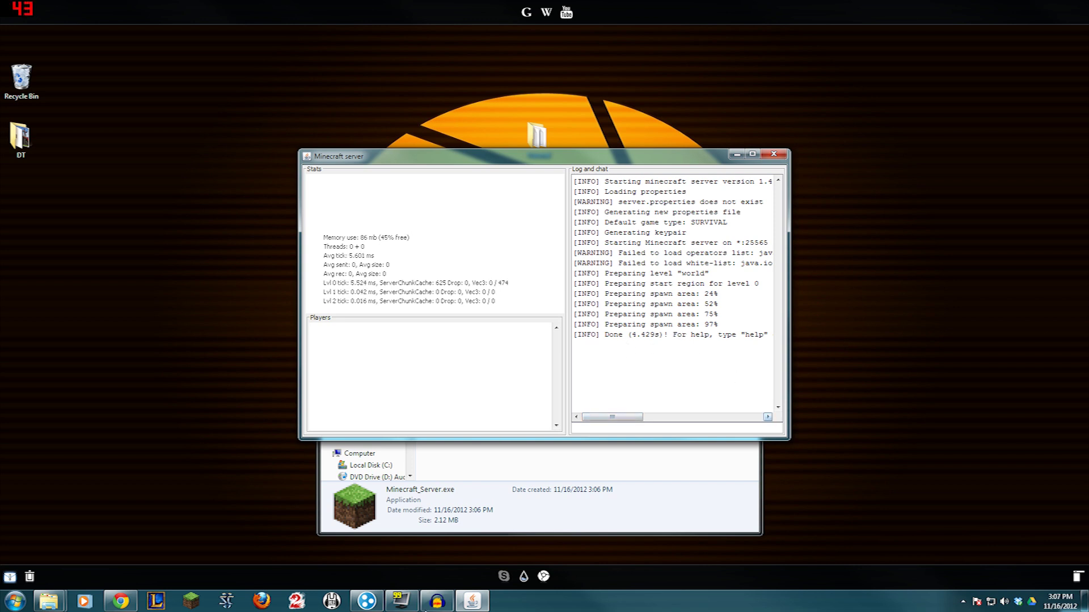
Step: Launch Minecraft, log in, join the Minecraft Server entry under Multiplayer, then quit the game
{"action": "left_click", "coordinate": [191, 601]}
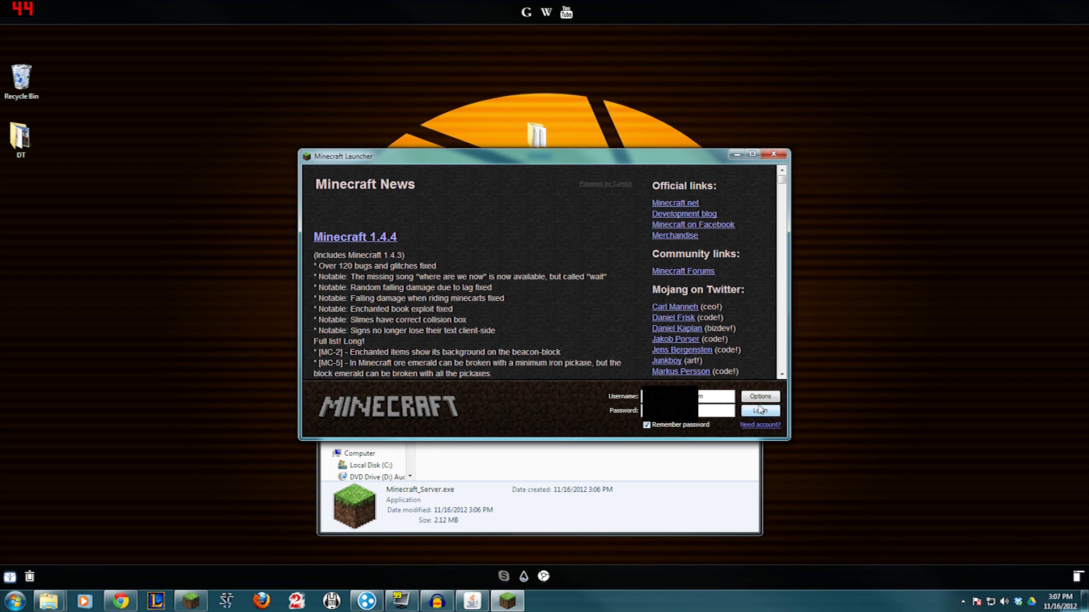
{"action": "left_click", "coordinate": [760, 407]}
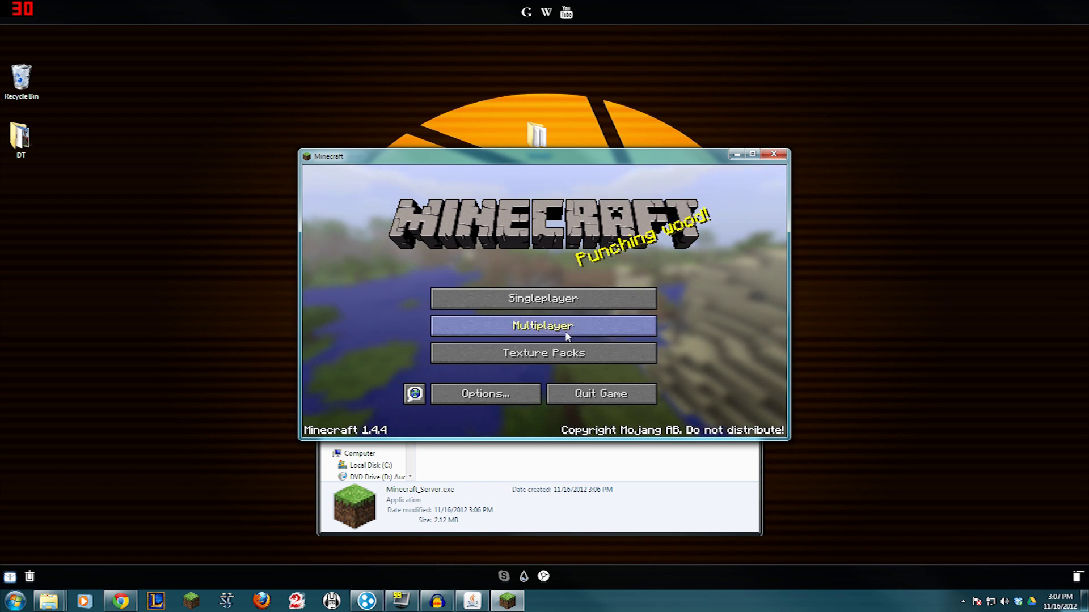
{"action": "left_click", "coordinate": [567, 326]}
{"action": "double_click", "coordinate": [614, 270]}
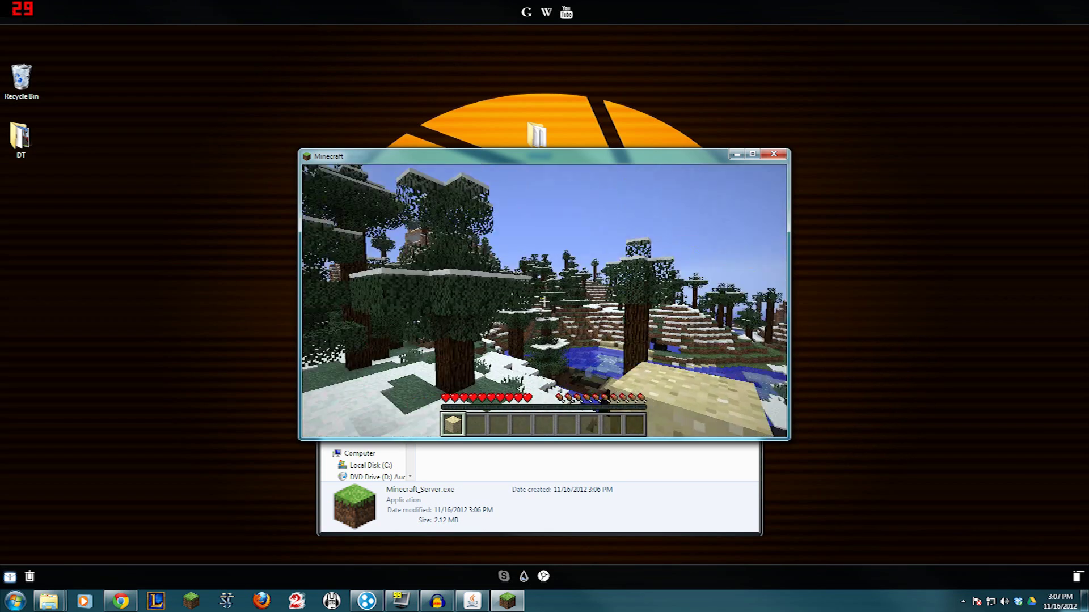
{"action": "left_click", "coordinate": [774, 157]}
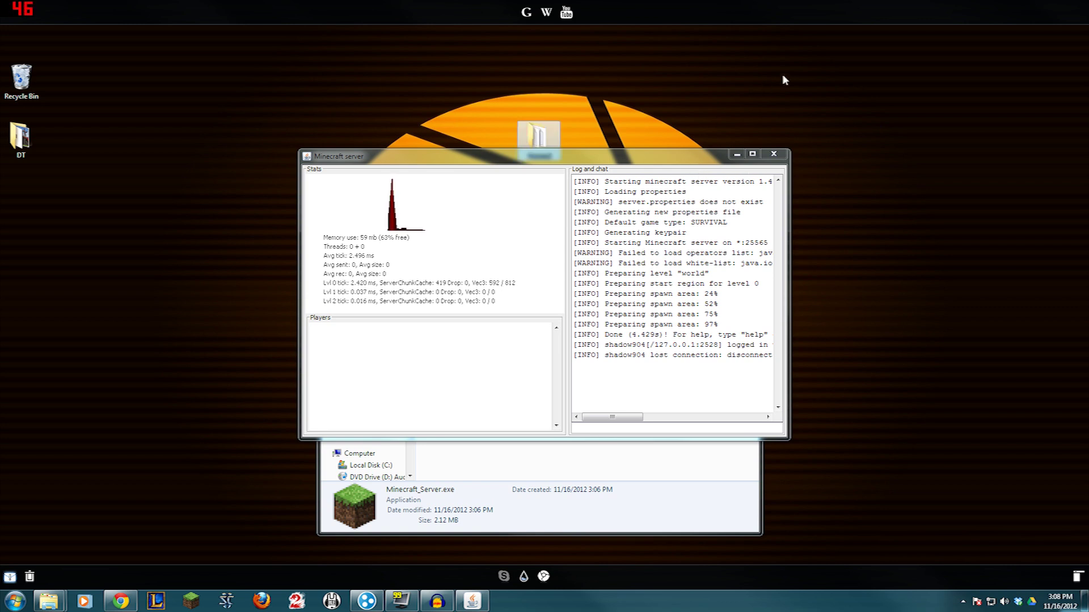
Step: Close the Minecraft server window and shift the Tutorial folder window to the right
{"action": "left_click", "coordinate": [773, 156]}
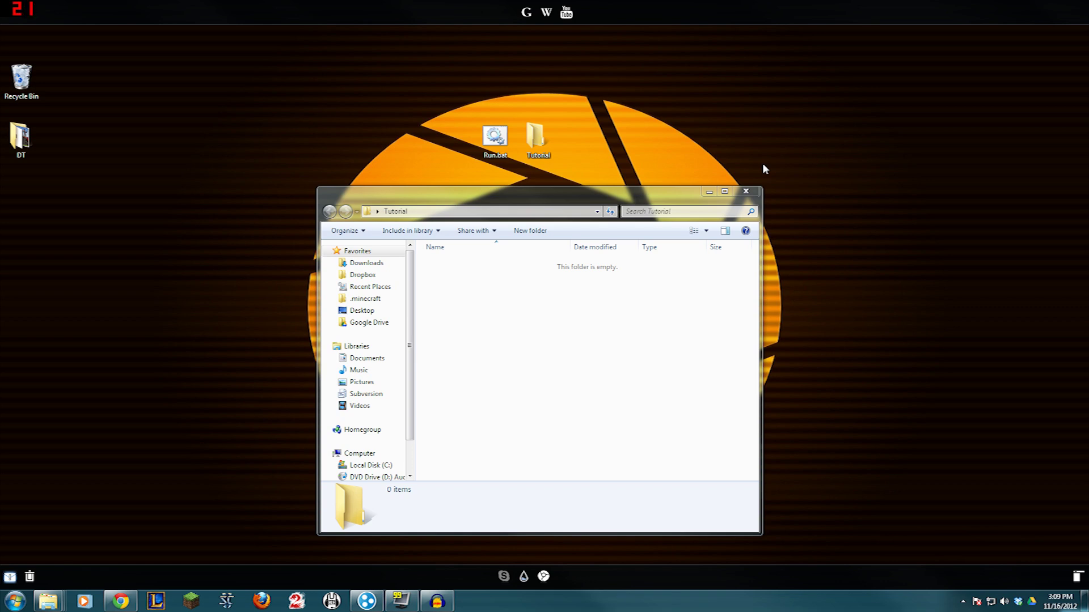
{"action": "left_click_drag", "start_coordinate": [648, 198], "coordinate": [628, 205]}
Step: Download minecraft_server.jar from the minecraft.net download page, keeping it despite the warning
{"action": "left_click", "coordinate": [121, 601]}
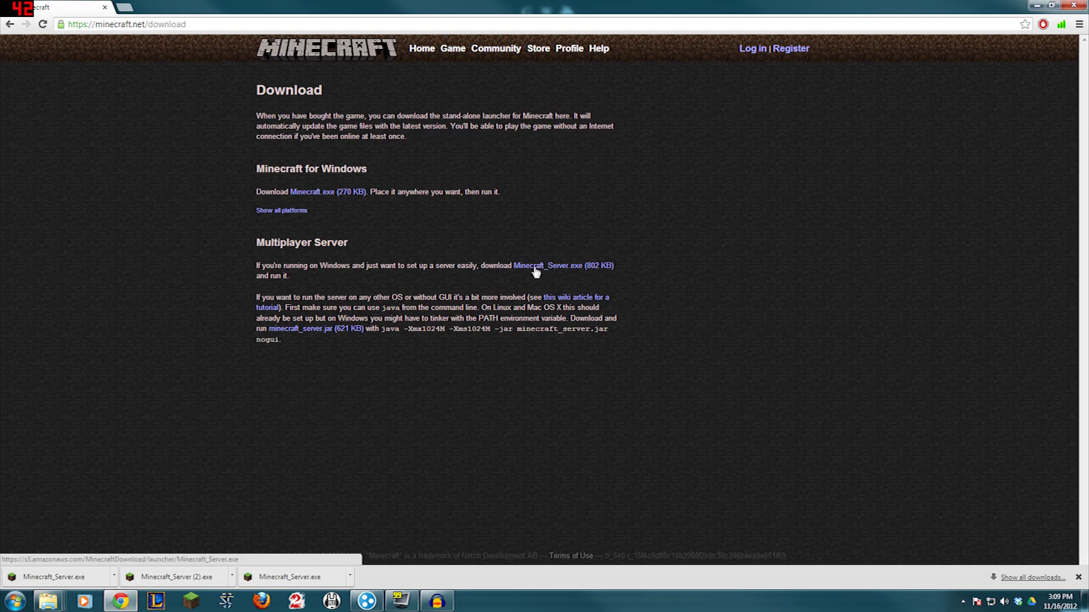
{"action": "left_click", "coordinate": [310, 51]}
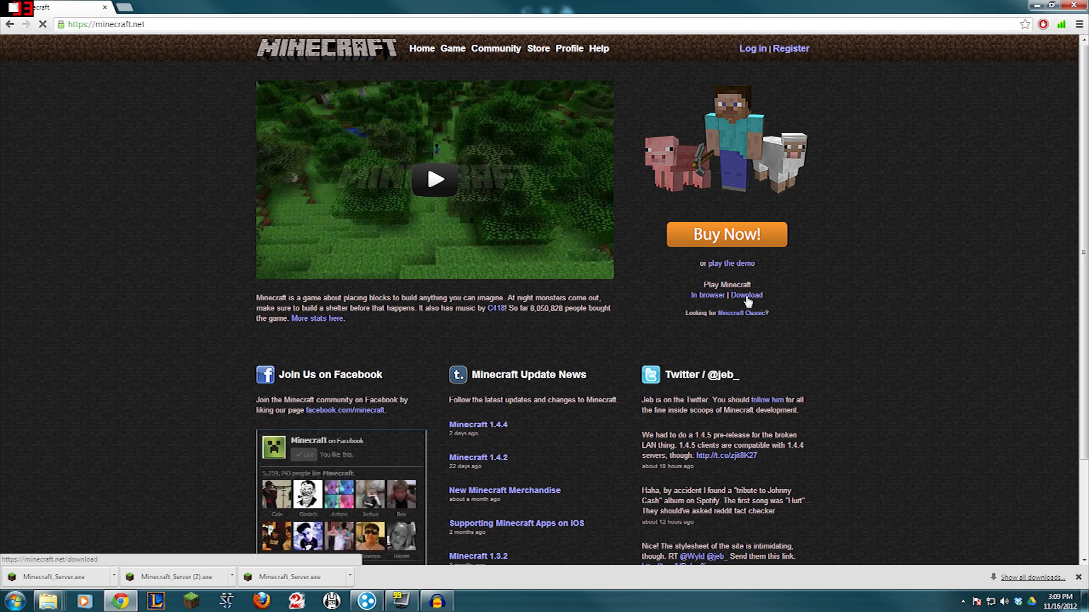
{"action": "left_click", "coordinate": [746, 296]}
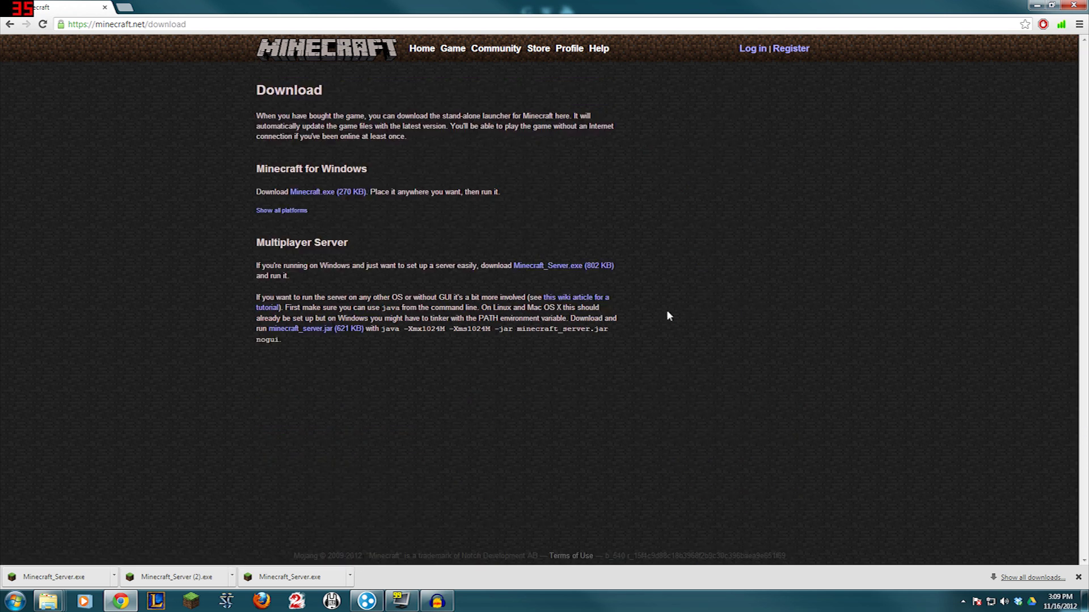
{"action": "left_click", "coordinate": [321, 334]}
{"action": "left_click", "coordinate": [195, 577]}
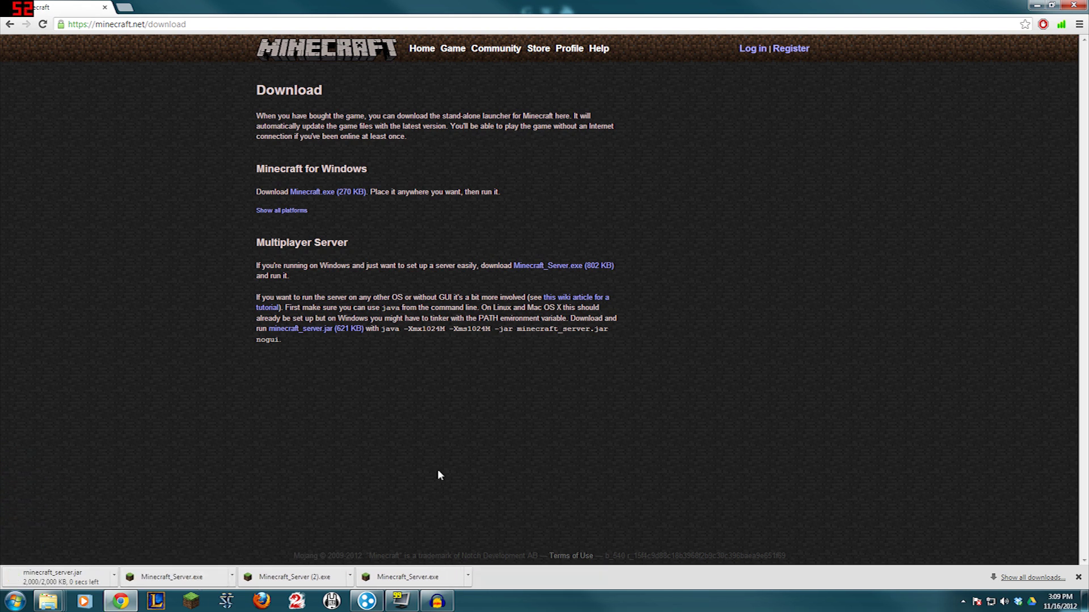
Step: Show the downloaded jar in its folder and minimize Chrome
{"action": "left_click", "coordinate": [114, 575]}
{"action": "left_click", "coordinate": [148, 545]}
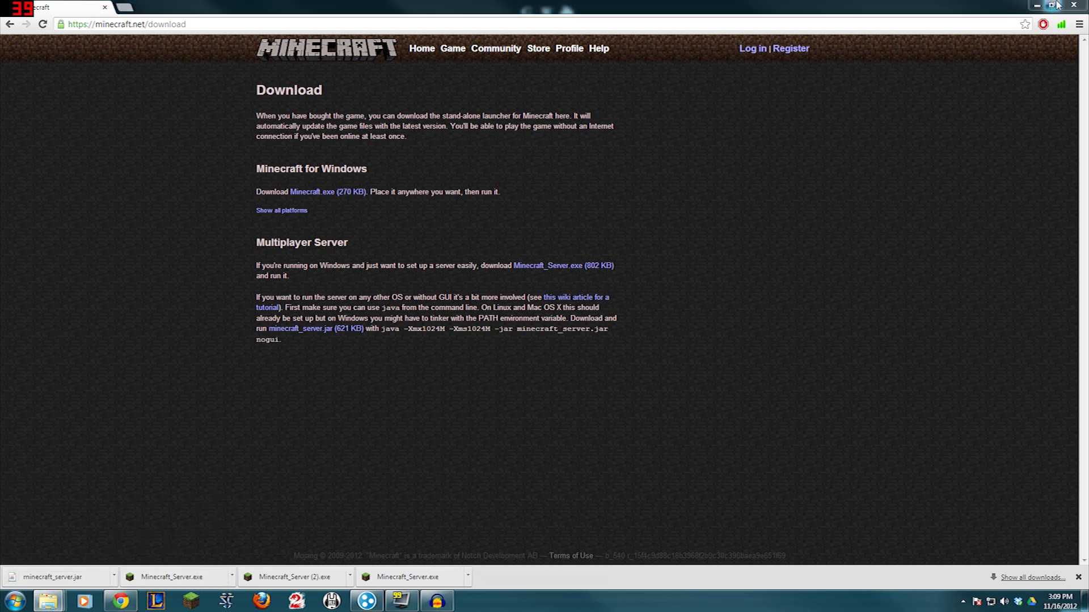
{"action": "left_click", "coordinate": [1038, 8]}
{"action": "left_click", "coordinate": [1039, 8]}
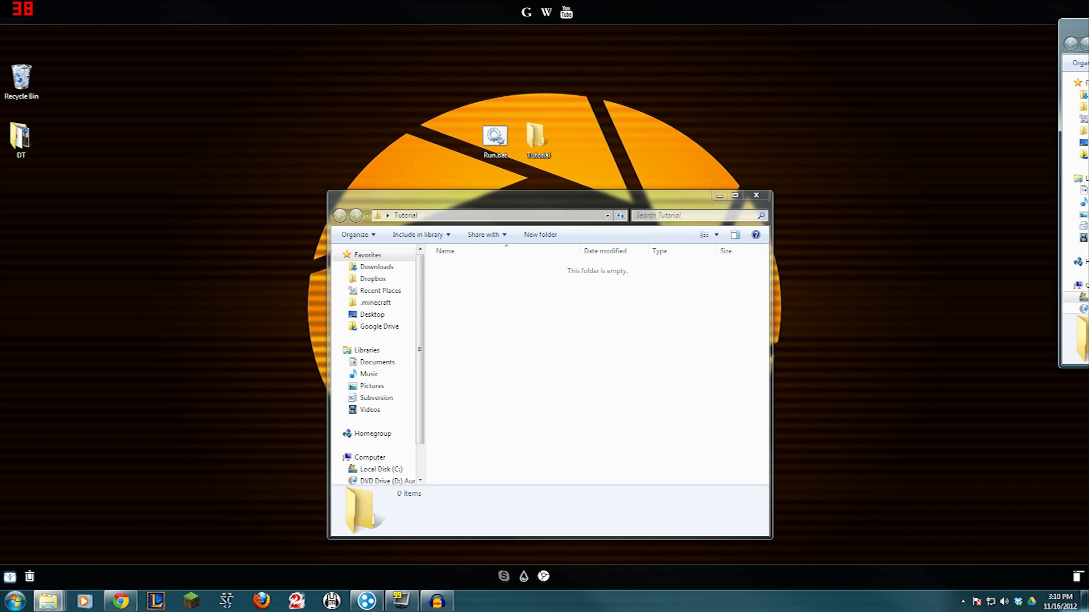
Step: Drag minecraft_server.jar onto the desktop and drop it into the Tutorial folder
{"action": "left_click_drag", "start_coordinate": [1088, 142], "coordinate": [584, 142]}
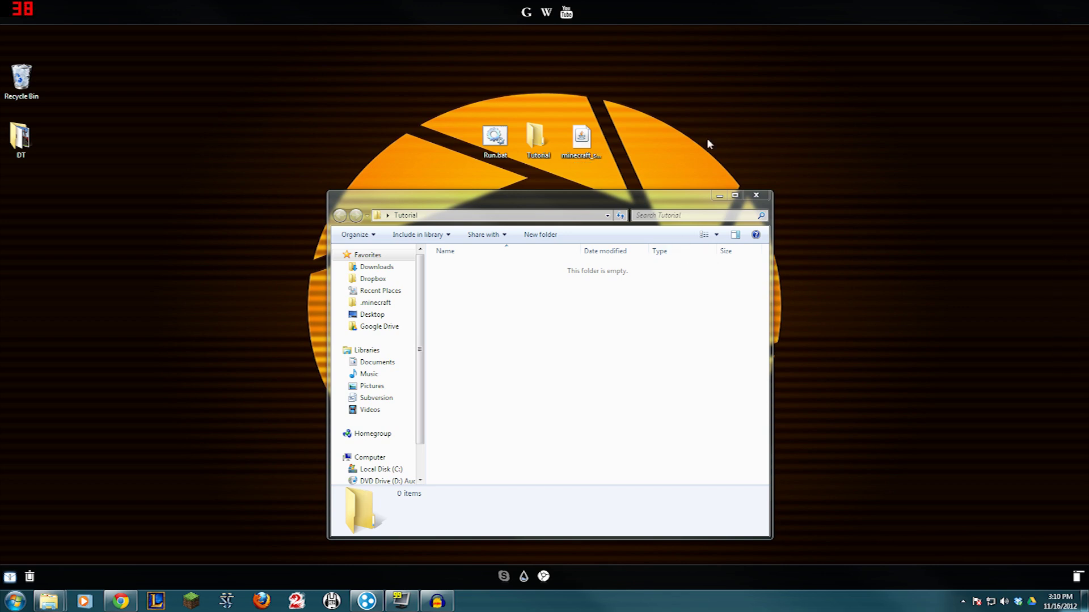
{"action": "left_click", "coordinate": [757, 196]}
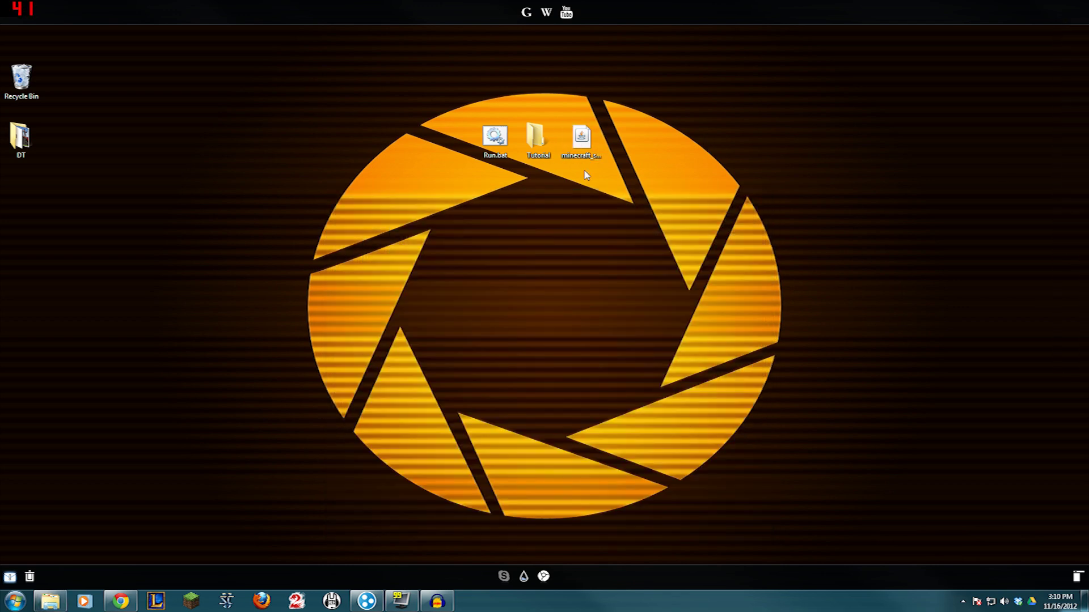
{"action": "left_click_drag", "start_coordinate": [581, 138], "coordinate": [544, 152]}
Step: Open the Tutorial folder, now holding minecraft_server.jar, and position its window
{"action": "double_click", "coordinate": [544, 152]}
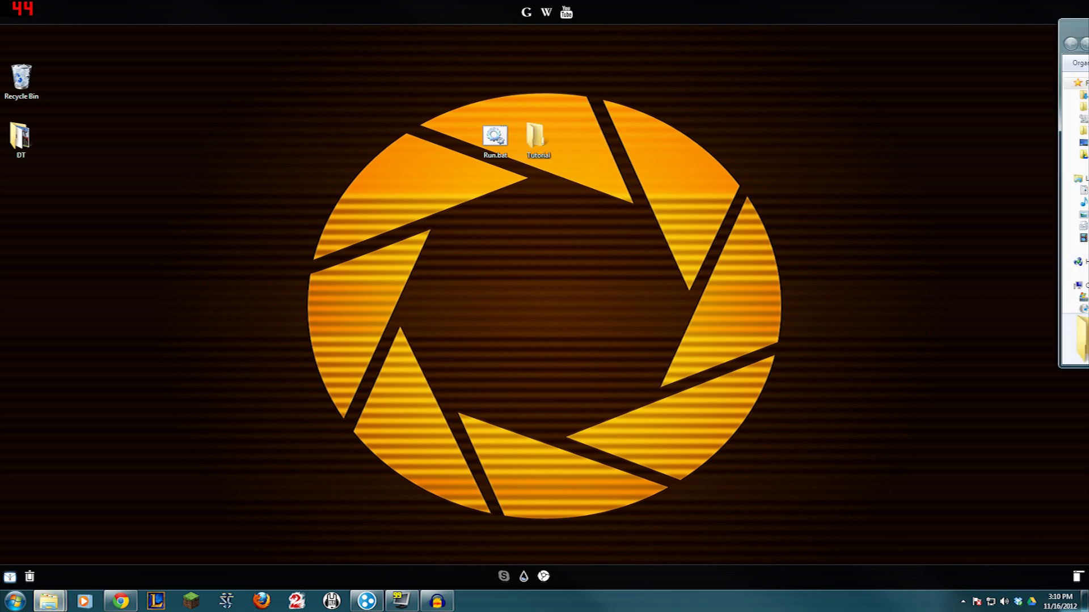
{"action": "left_click_drag", "start_coordinate": [1078, 25], "coordinate": [693, 183]}
{"action": "left_click_drag", "start_coordinate": [647, 122], "coordinate": [491, 139]}
{"action": "left_click", "coordinate": [489, 139], "text": "ctrl"}
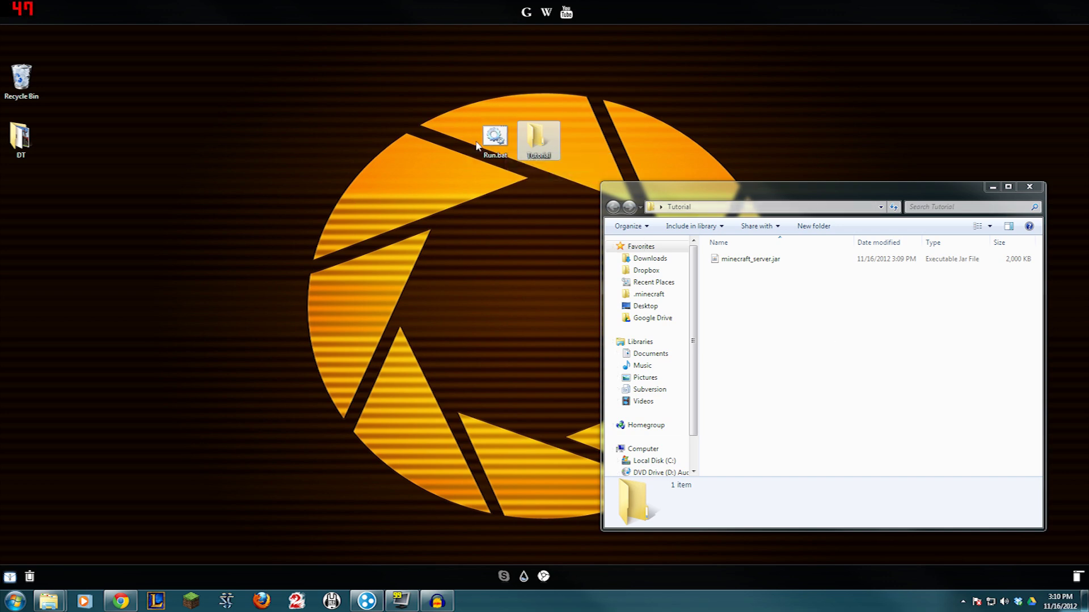
Step: Create an empty Run.txt text document in Tutorial and open it in Notepad
{"action": "right_click", "coordinate": [743, 334]}
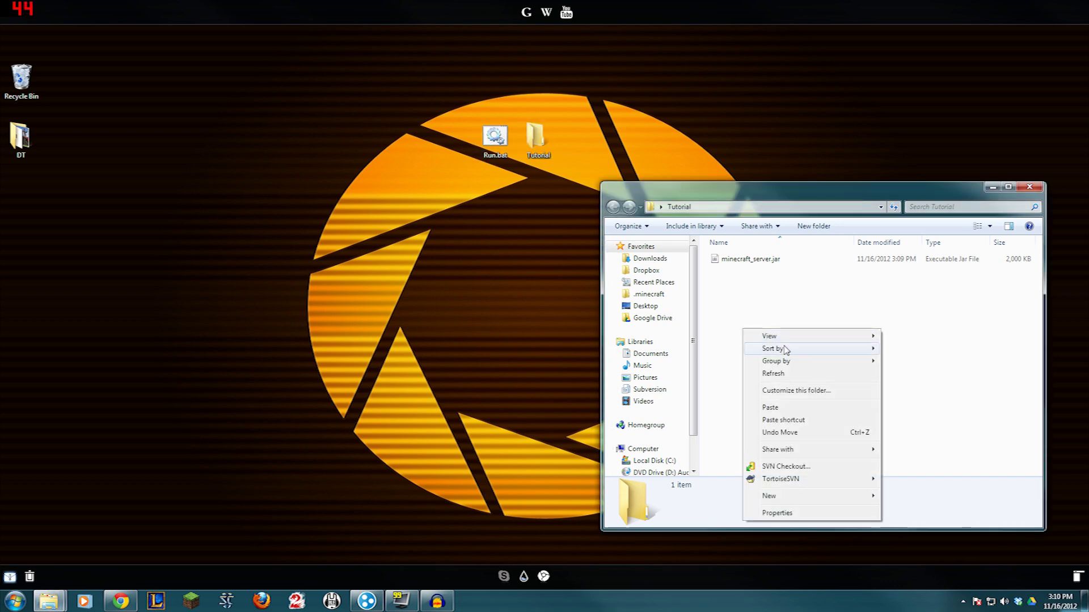
{"action": "mouse_move", "coordinate": [868, 499]}
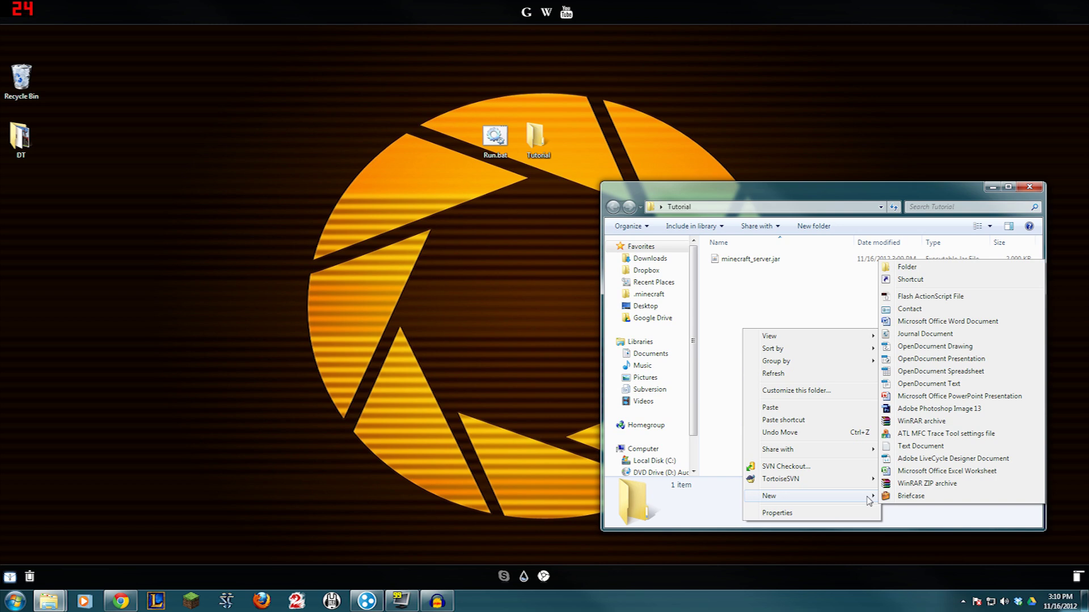
{"action": "left_click", "coordinate": [918, 446]}
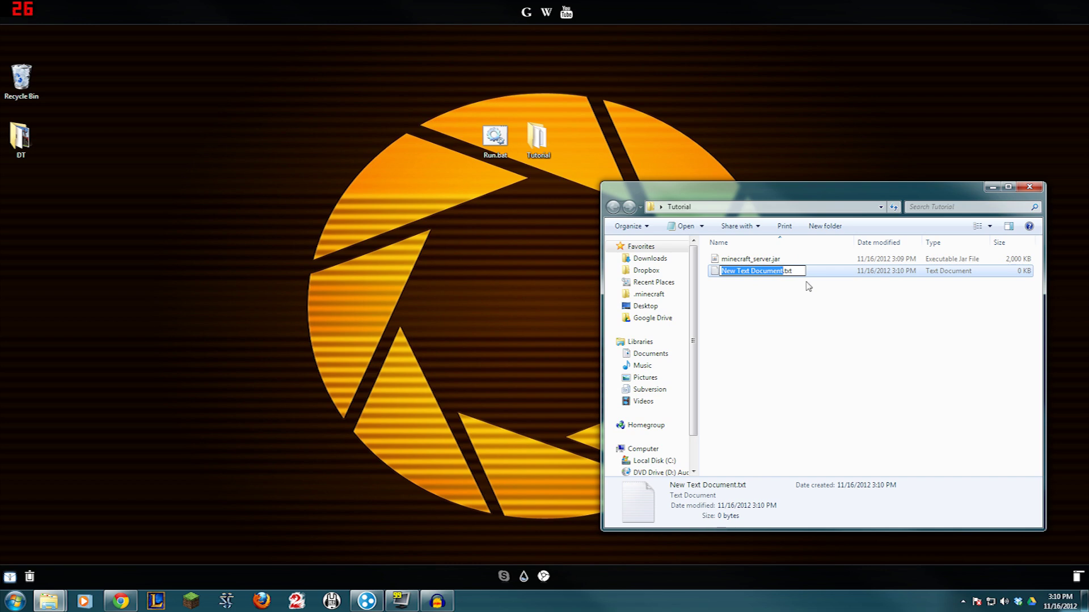
{"action": "type", "text": "Run"}
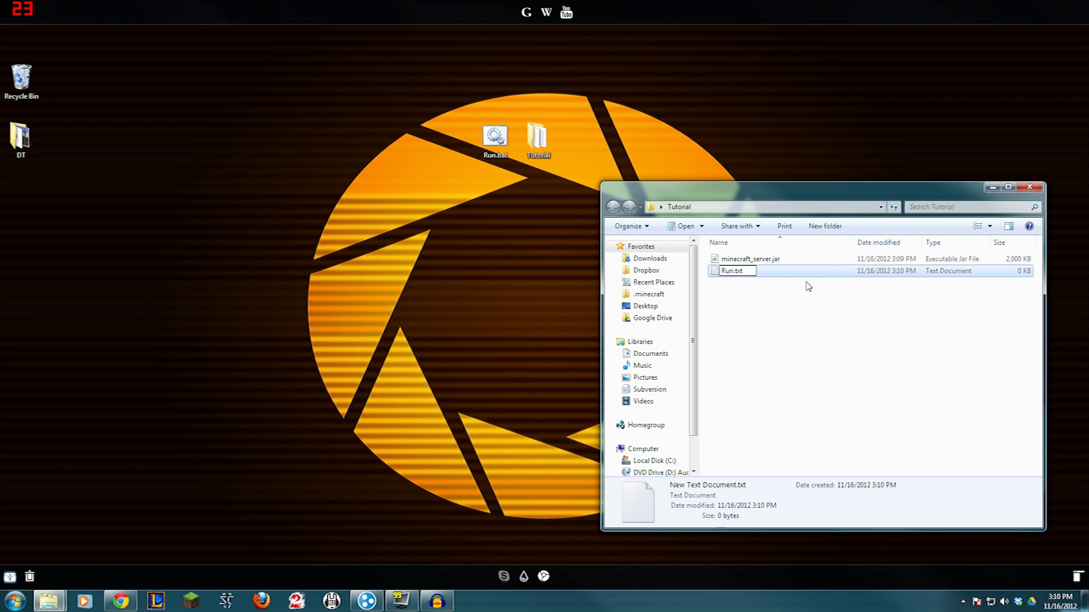
{"action": "key", "text": "Return"}
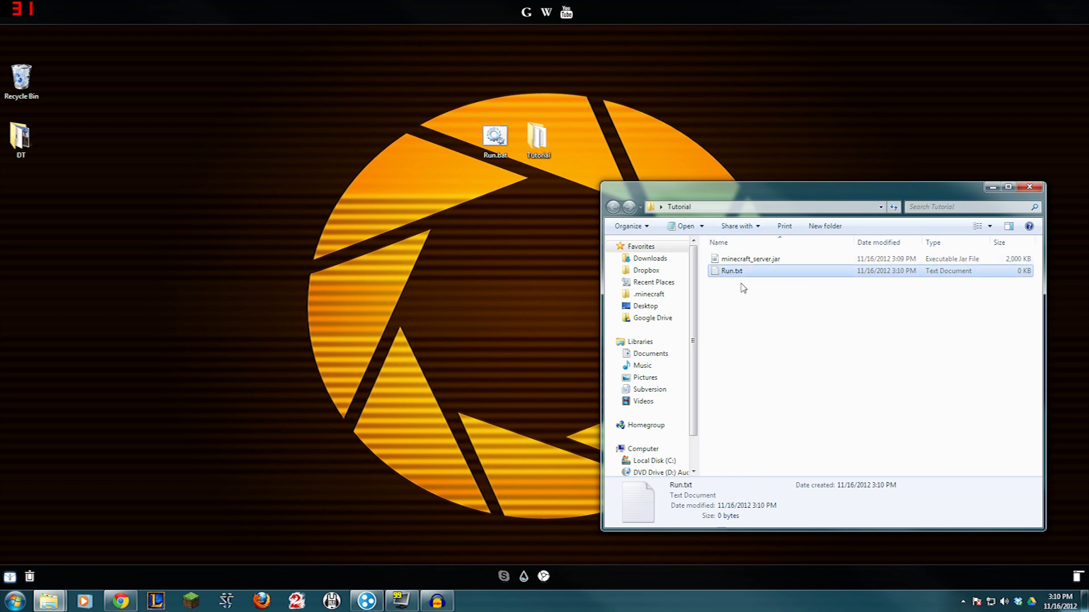
{"action": "double_click", "coordinate": [763, 272]}
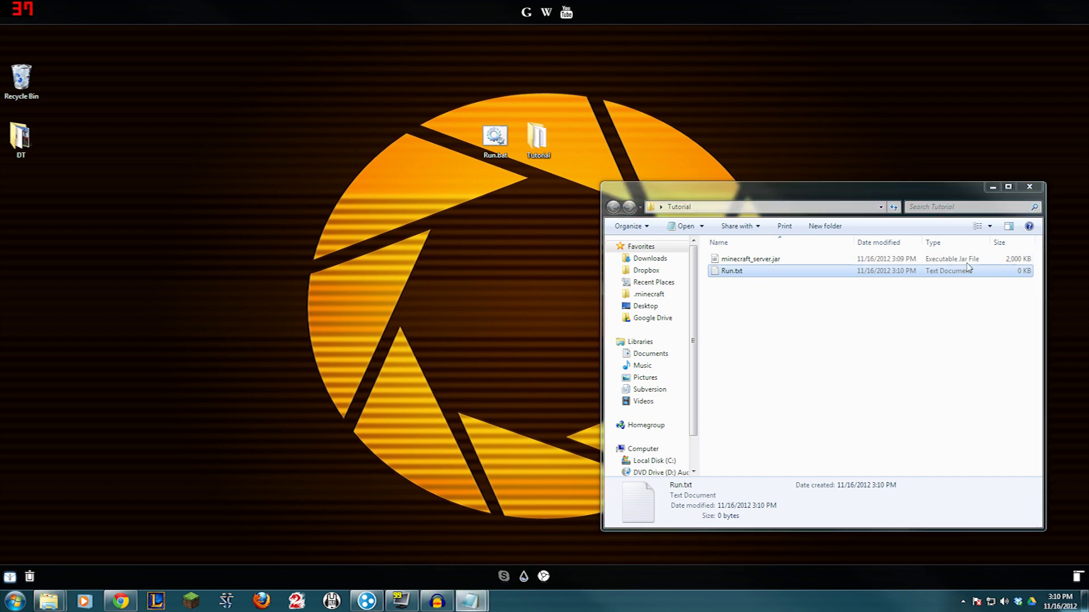
Step: Paste 'java -Xmx4G -Xms4G -jar minecraft_server.jar' from the desktop Run.bat into Run.txt
{"action": "left_click_drag", "start_coordinate": [1021, 132], "coordinate": [277, 173]}
{"action": "double_click", "coordinate": [495, 139]}
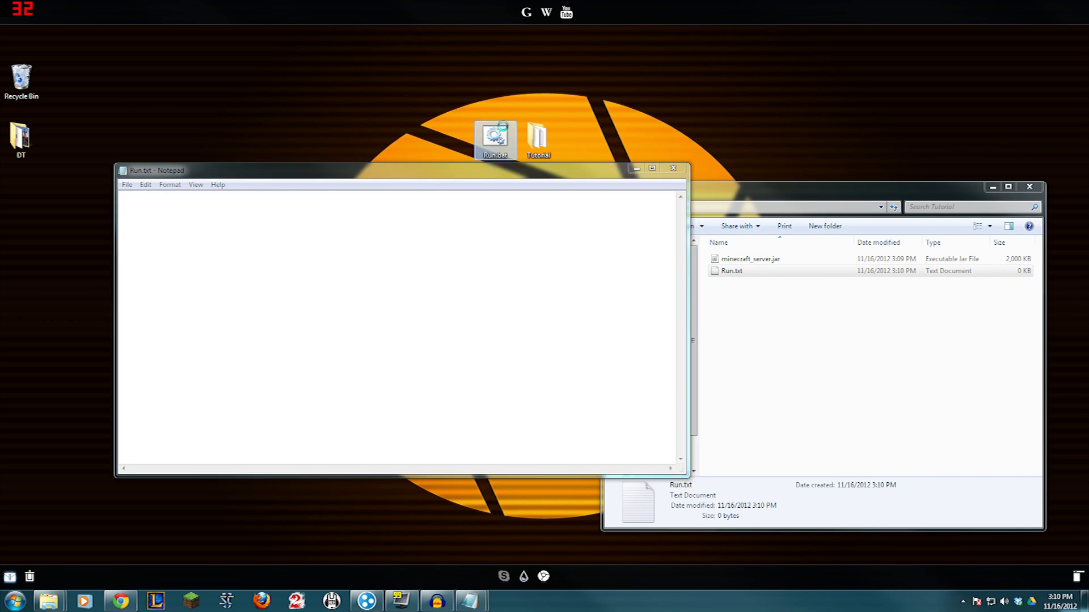
{"action": "right_click", "coordinate": [476, 123]}
{"action": "key", "text": "Escape"}
{"action": "left_click_drag", "start_coordinate": [1021, 114], "coordinate": [291, 182]}
{"action": "key", "text": "ctrl+c"}
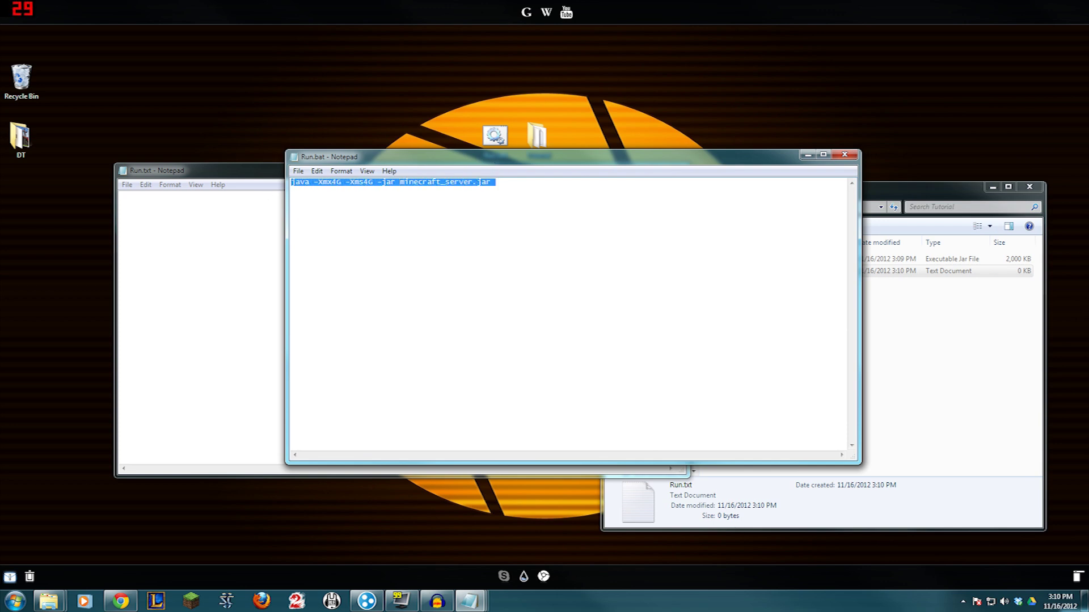
{"action": "left_click", "coordinate": [120, 196]}
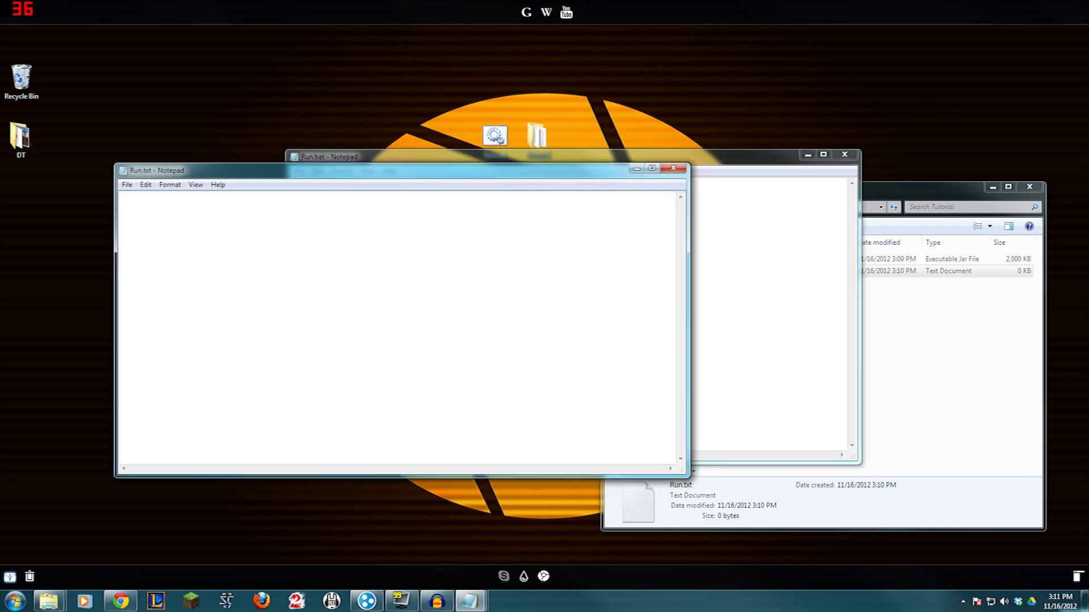
{"action": "key", "text": "ctrl+v"}
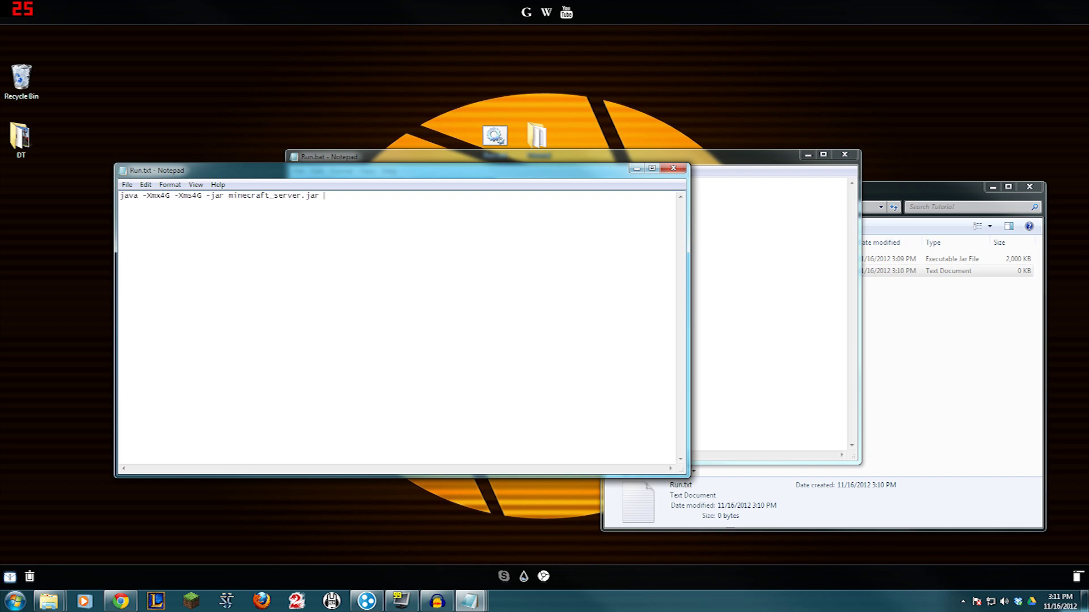
Step: Close the Run.bat Notepad window and center the Run.txt window
{"action": "left_click", "coordinate": [666, 159]}
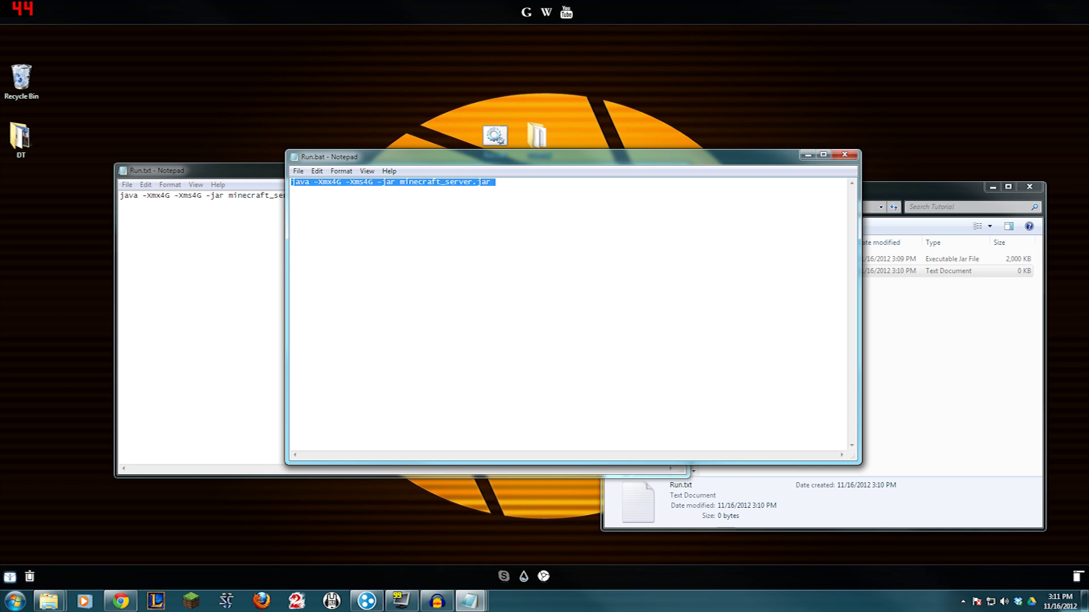
{"action": "left_click", "coordinate": [463, 182]}
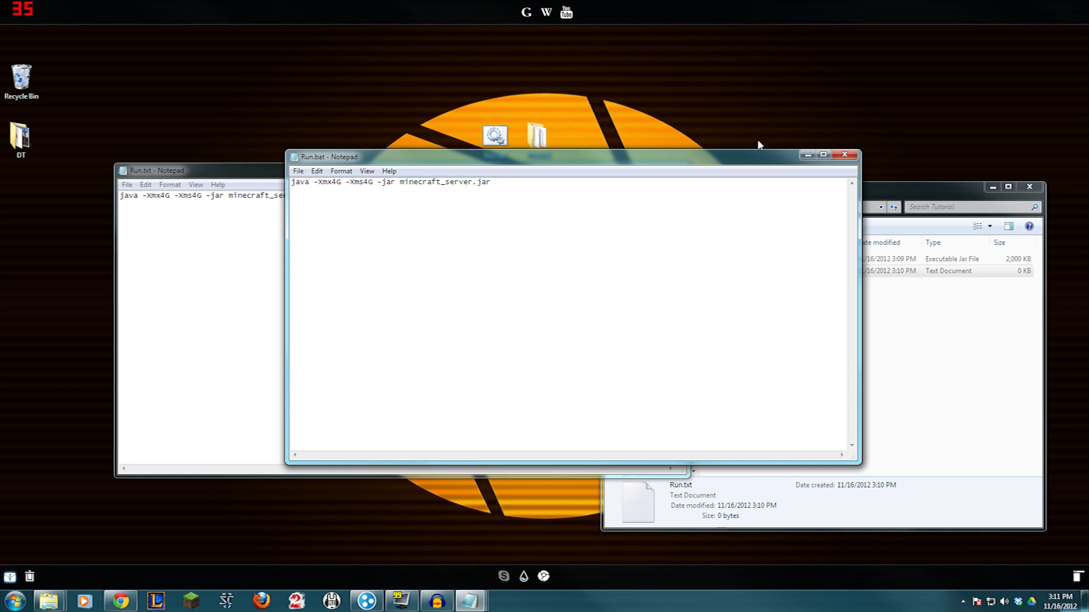
{"action": "left_click", "coordinate": [844, 154]}
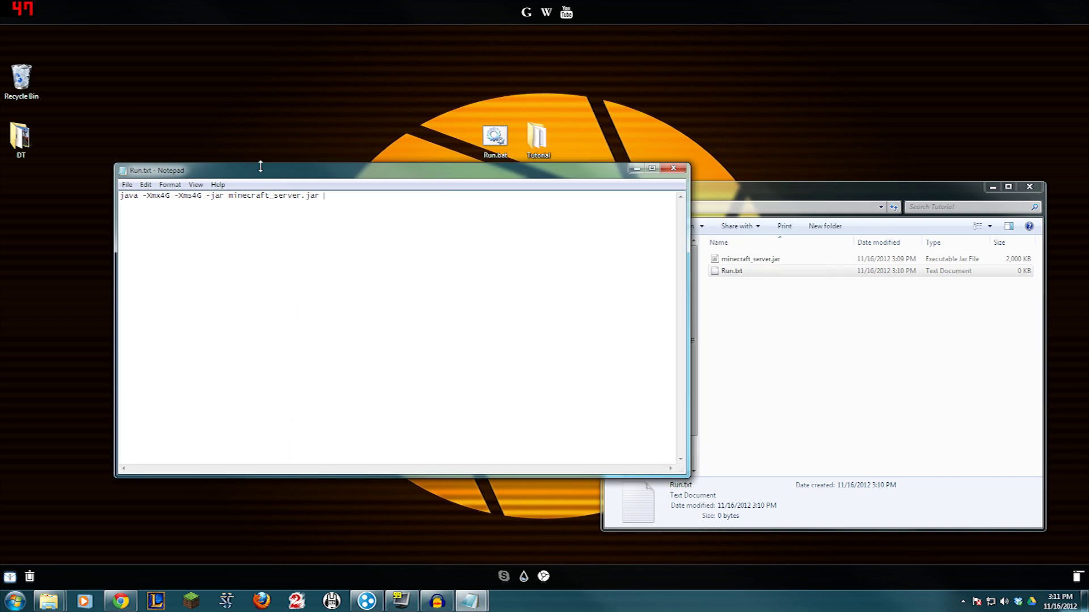
{"action": "left_click_drag", "start_coordinate": [300, 173], "coordinate": [514, 171]}
Step: Save As with the file name changed from Run.txt to Run.bat in Tutorial
{"action": "left_click", "coordinate": [358, 182]}
{"action": "left_click", "coordinate": [359, 182]}
{"action": "left_click", "coordinate": [339, 182]}
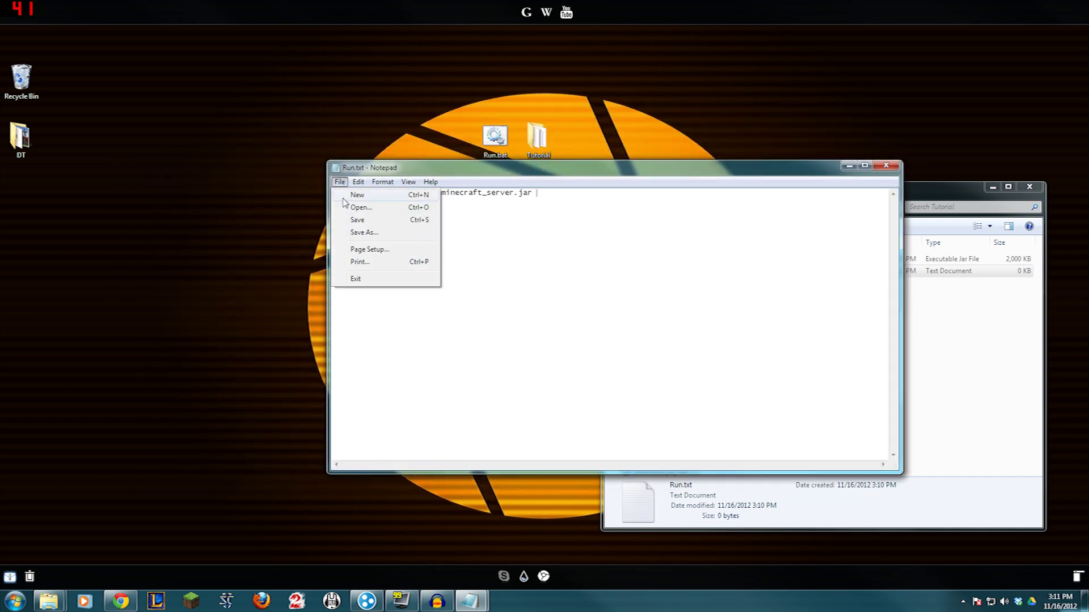
{"action": "left_click", "coordinate": [347, 231]}
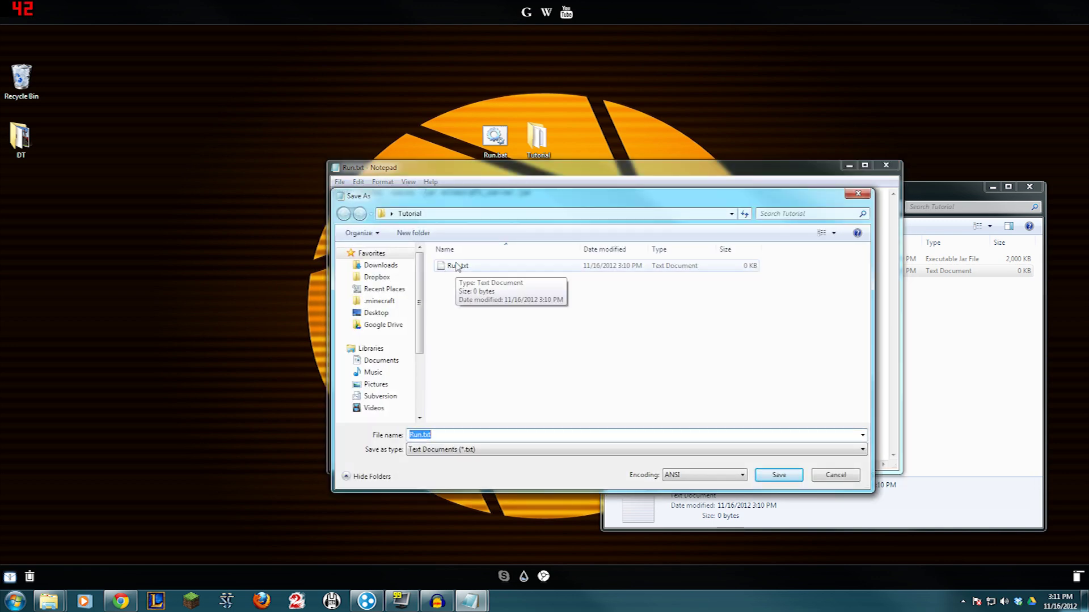
{"action": "key", "text": "Tab"}
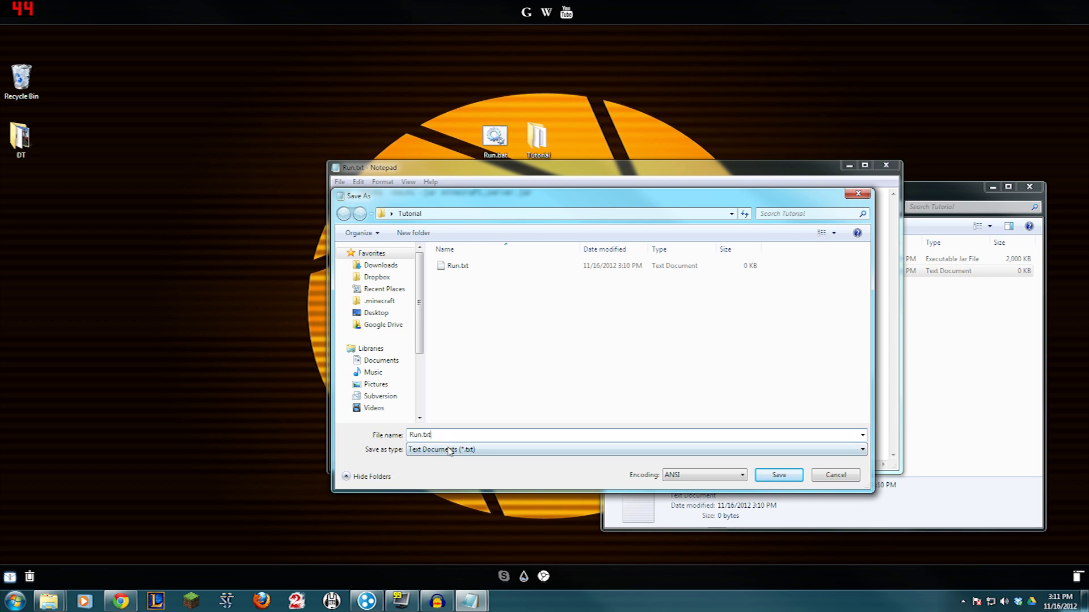
{"action": "key", "text": "shift+Tab"}
{"action": "key", "text": "End"}
{"action": "key", "text": "BackSpace"}
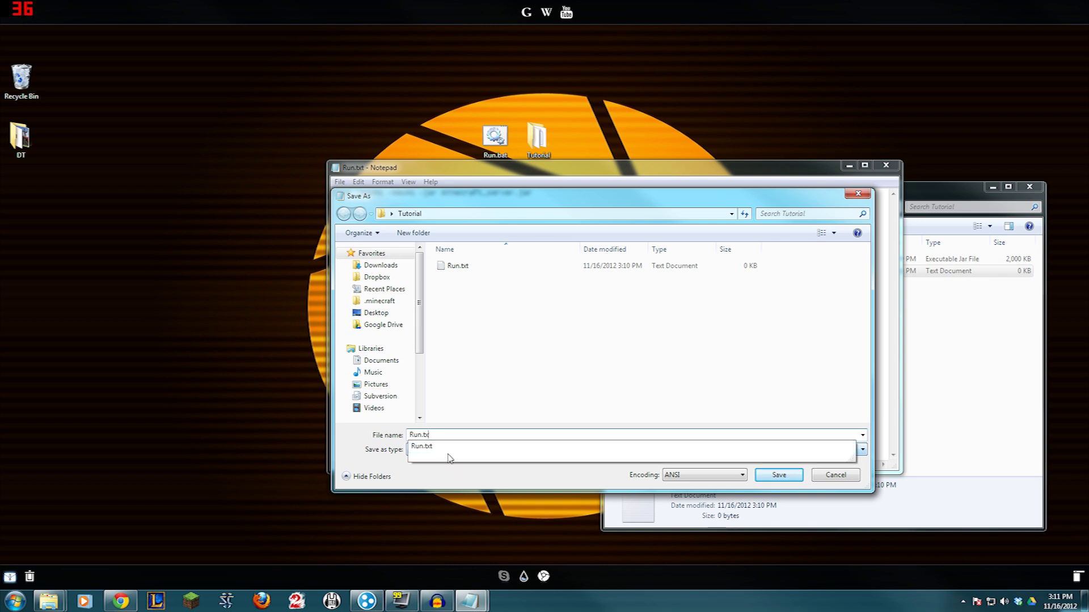
{"action": "type", "text": "ba"}
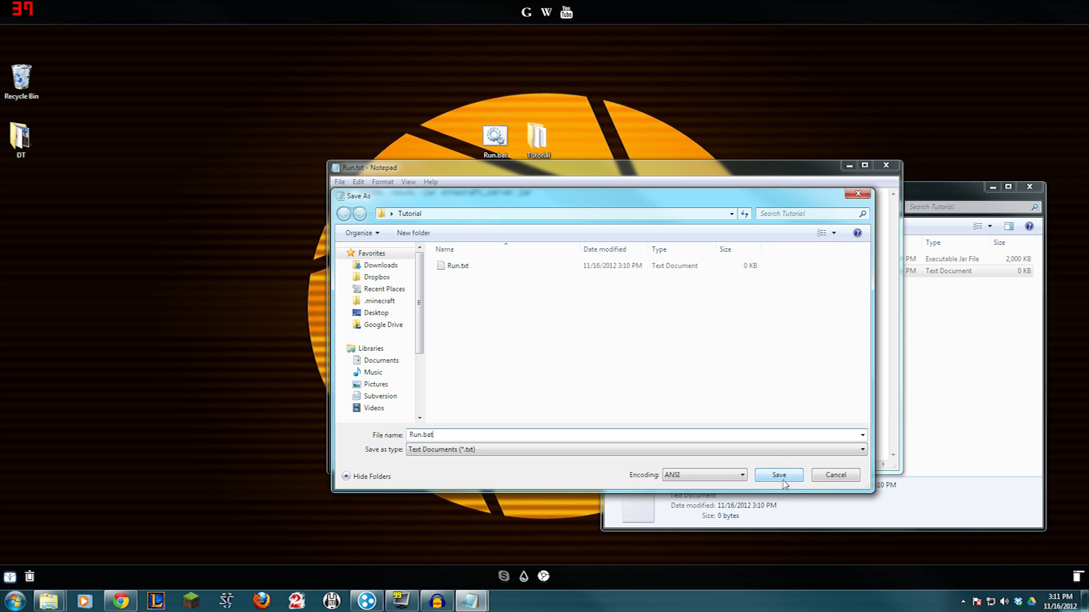
{"action": "left_click", "coordinate": [784, 474]}
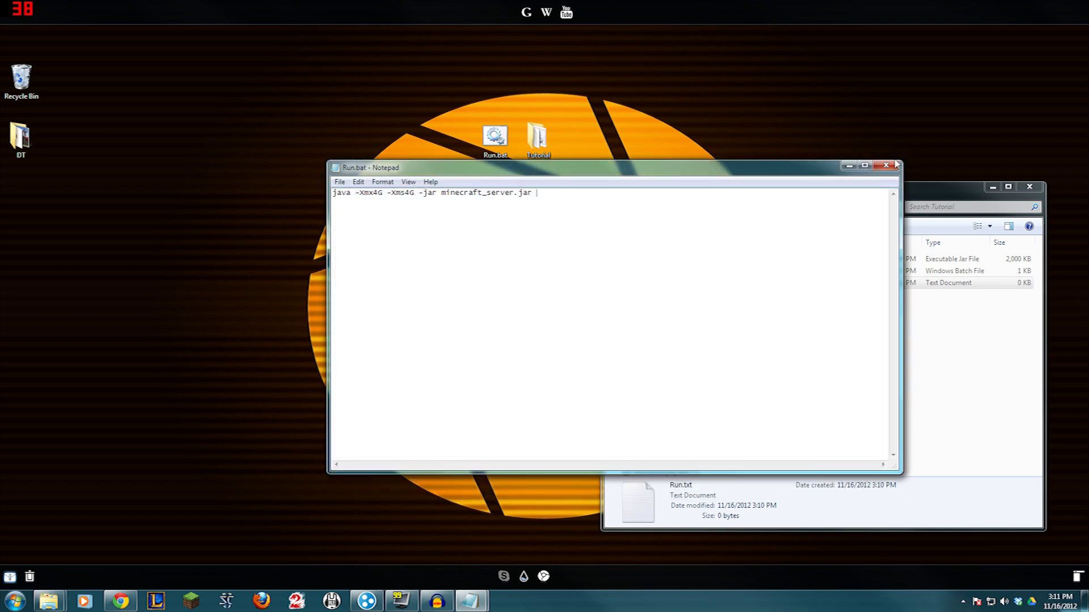
Step: Close Notepad and start the server by running Run.bat from the Tutorial folder
{"action": "left_click", "coordinate": [892, 166]}
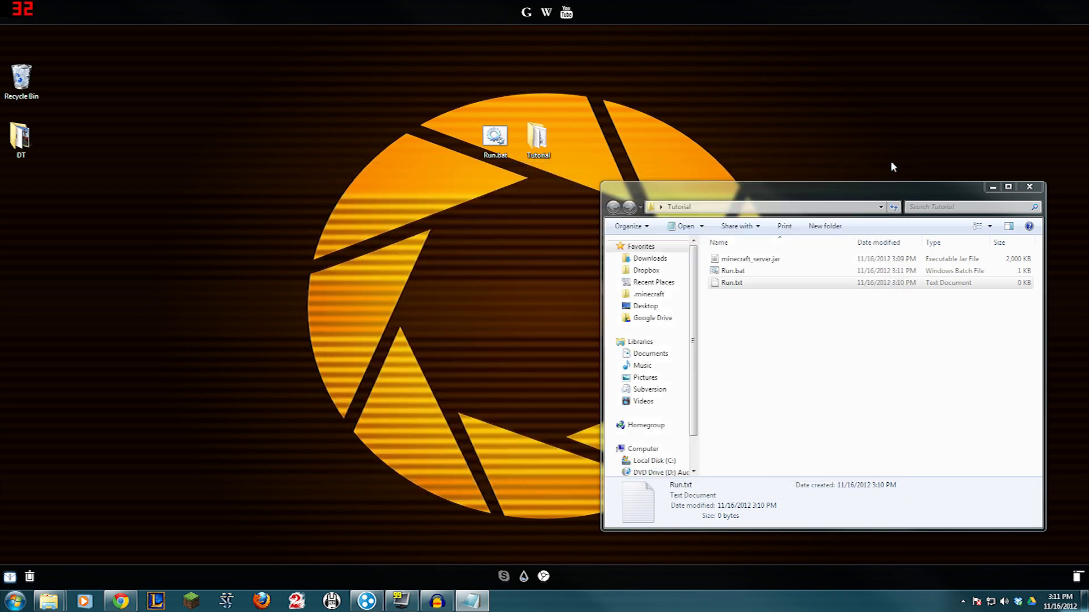
{"action": "left_click", "coordinate": [741, 271]}
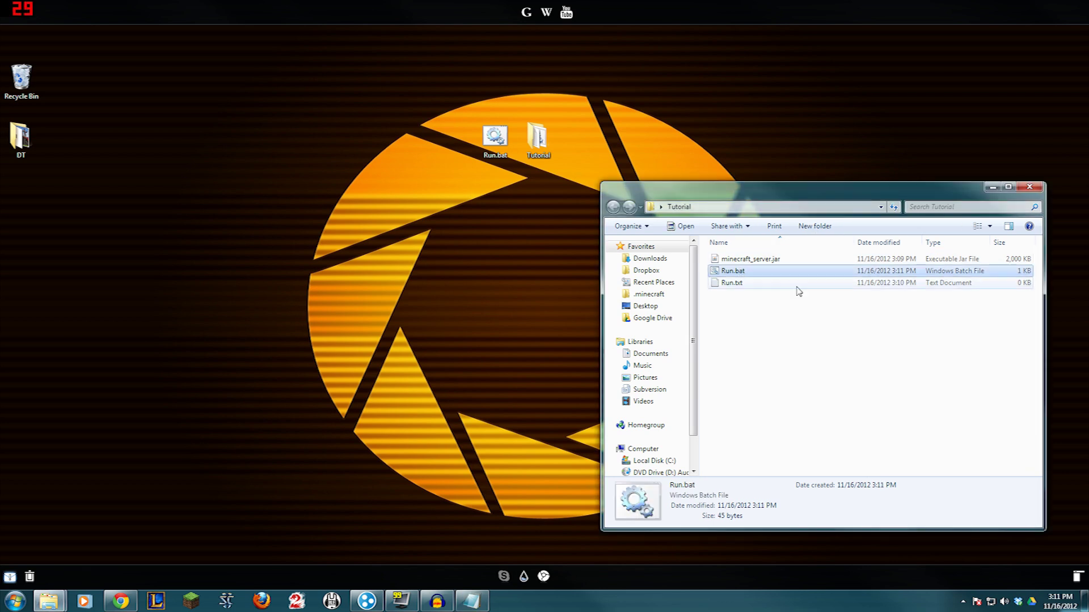
{"action": "double_click", "coordinate": [741, 273]}
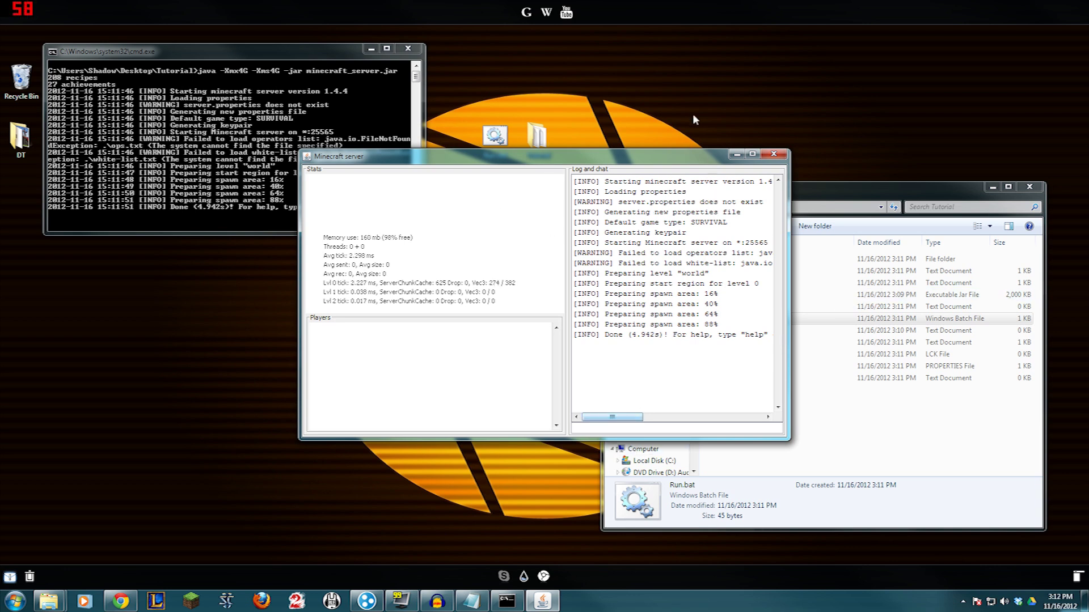
Step: Launch Minecraft, log in, and join the local server from the Multiplayer list
{"action": "left_click", "coordinate": [194, 605]}
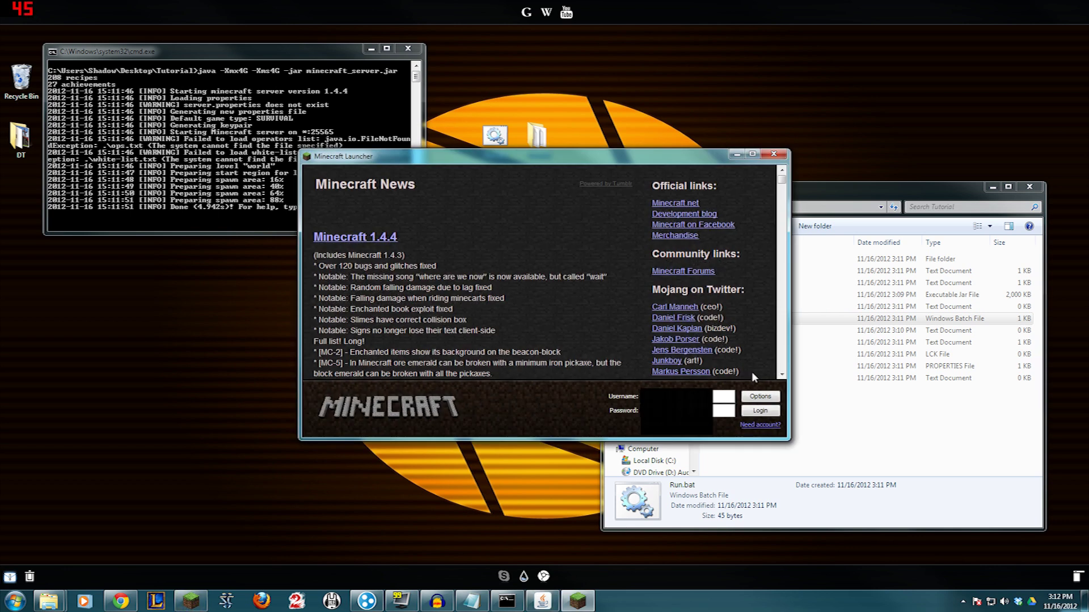
{"action": "left_click", "coordinate": [758, 411]}
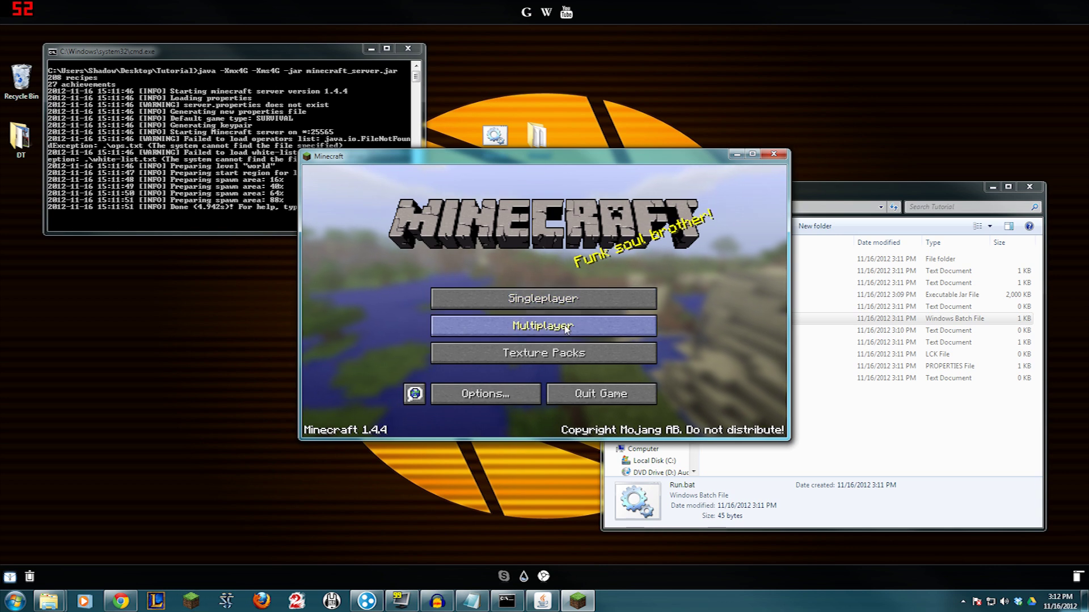
{"action": "left_click", "coordinate": [584, 326]}
{"action": "double_click", "coordinate": [580, 261]}
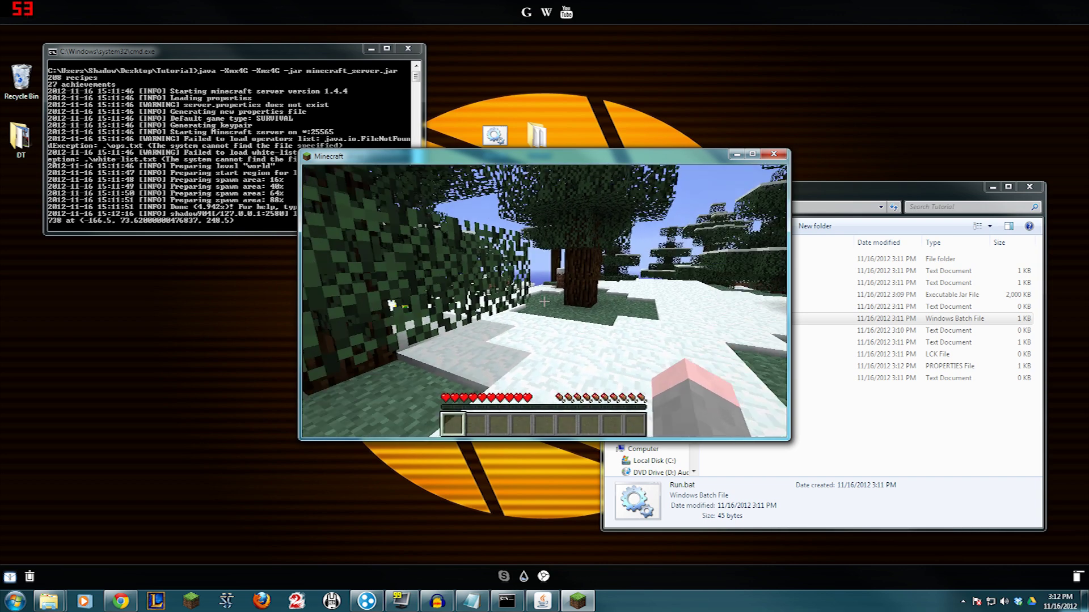
Step: Break a leaves block and dig into the snow, toggling the camera view with F5
{"action": "left_click", "coordinate": [544, 302]}
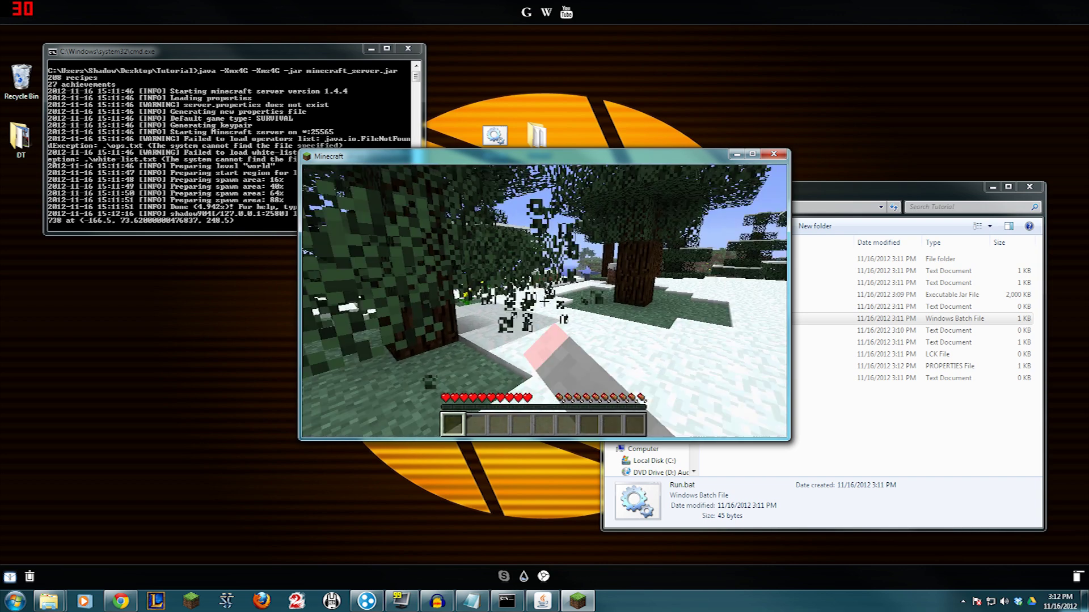
{"action": "left_click", "coordinate": [543, 302]}
{"action": "left_click", "coordinate": [543, 302]}
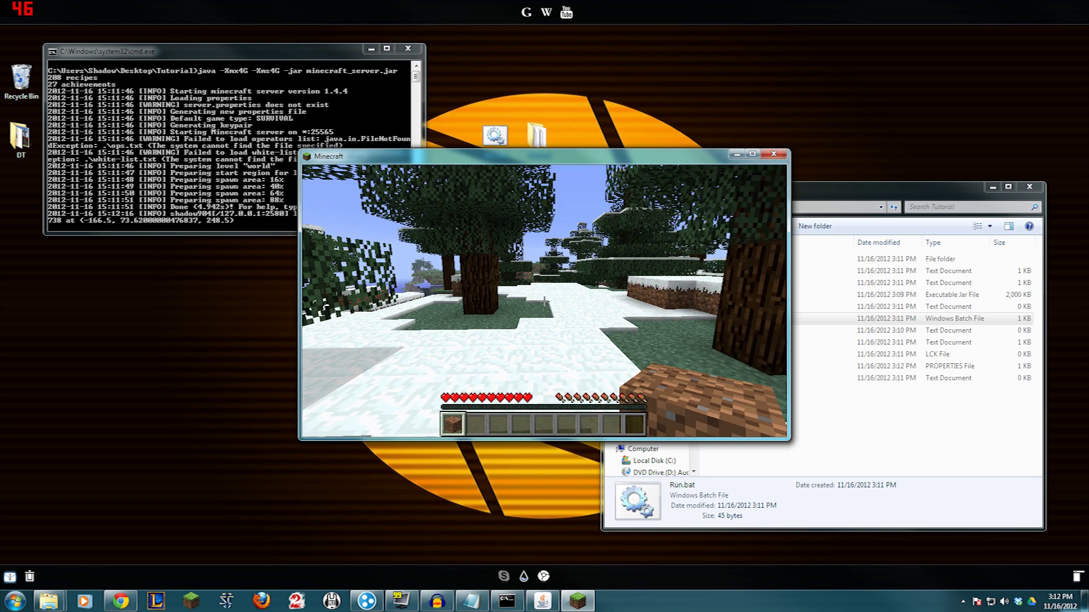
{"action": "key", "text": "F5"}
{"action": "key", "text": "F5"}
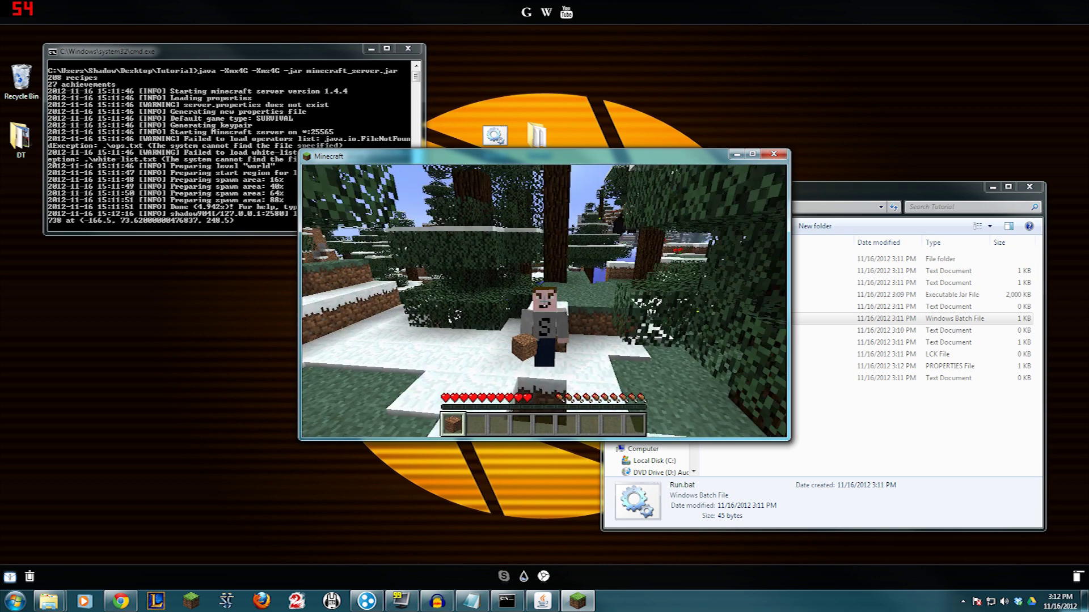
{"action": "key", "text": "F5"}
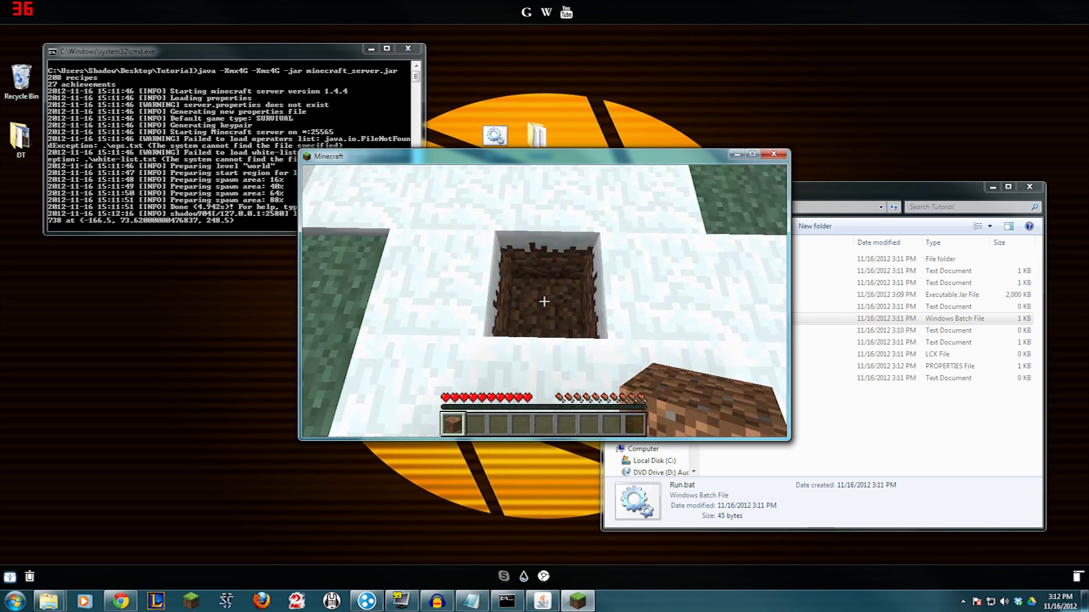
Step: Disconnect from the server through the game menu
{"action": "key", "text": "Escape"}
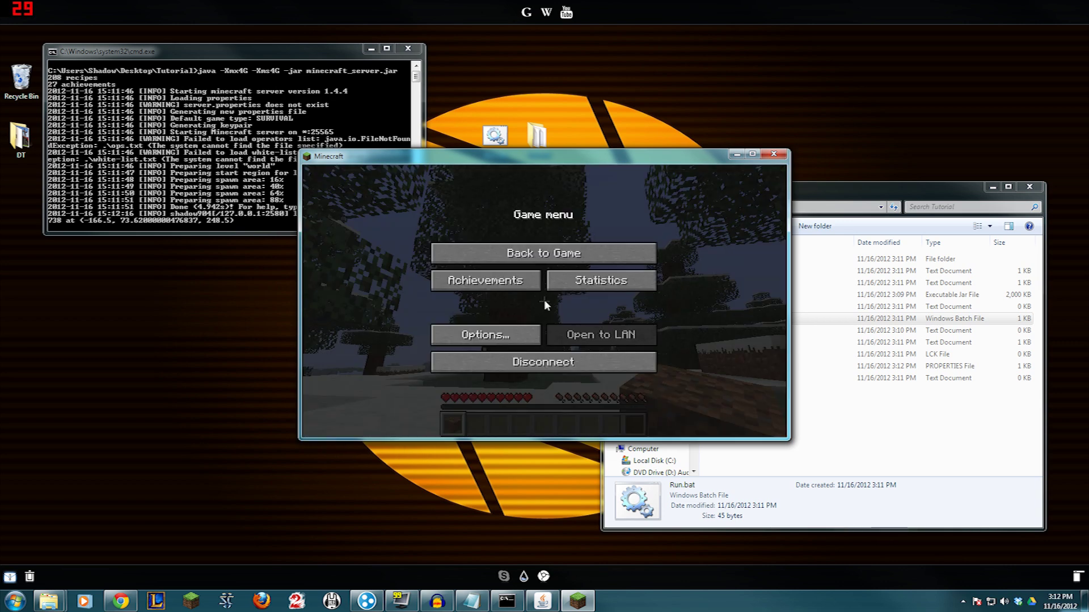
{"action": "left_click", "coordinate": [516, 360]}
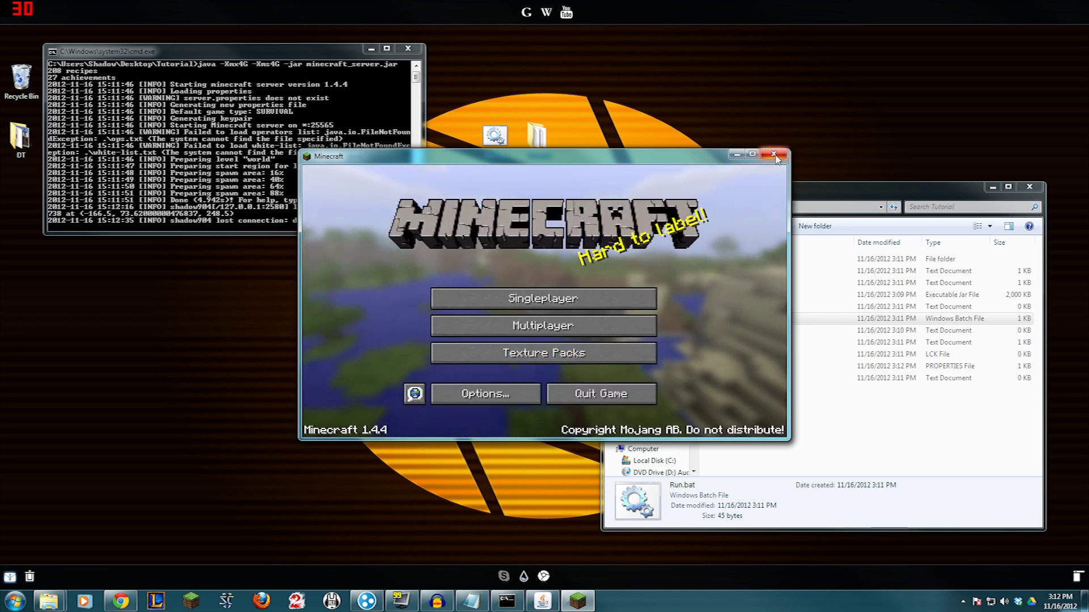
{"action": "left_click_drag", "start_coordinate": [526, 159], "coordinate": [524, 159]}
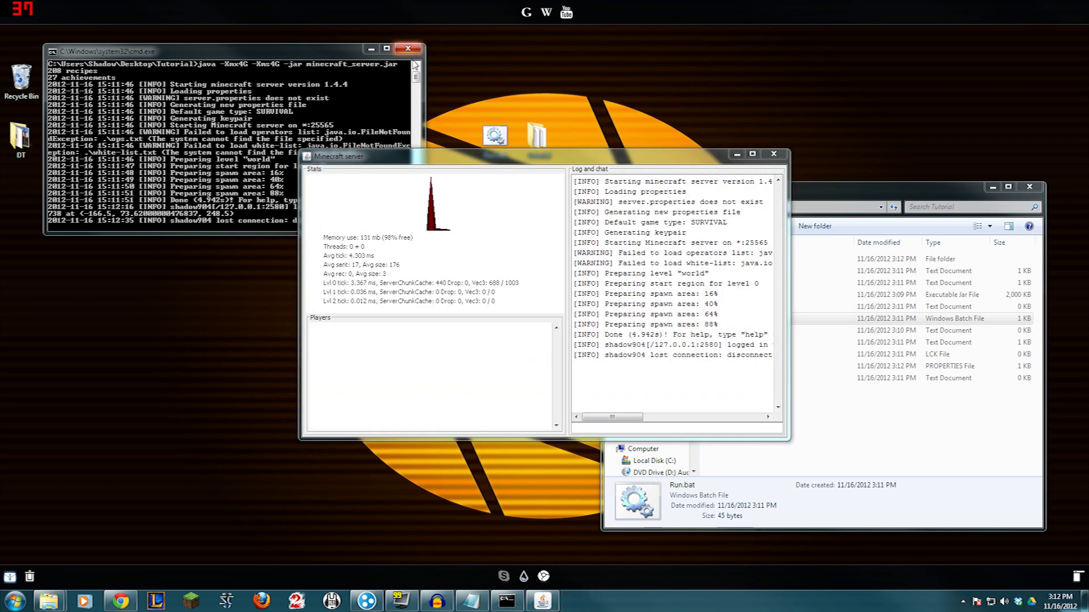
Step: Close the server window and inspect the generated server files in the Tutorial folder
{"action": "left_click", "coordinate": [407, 48]}
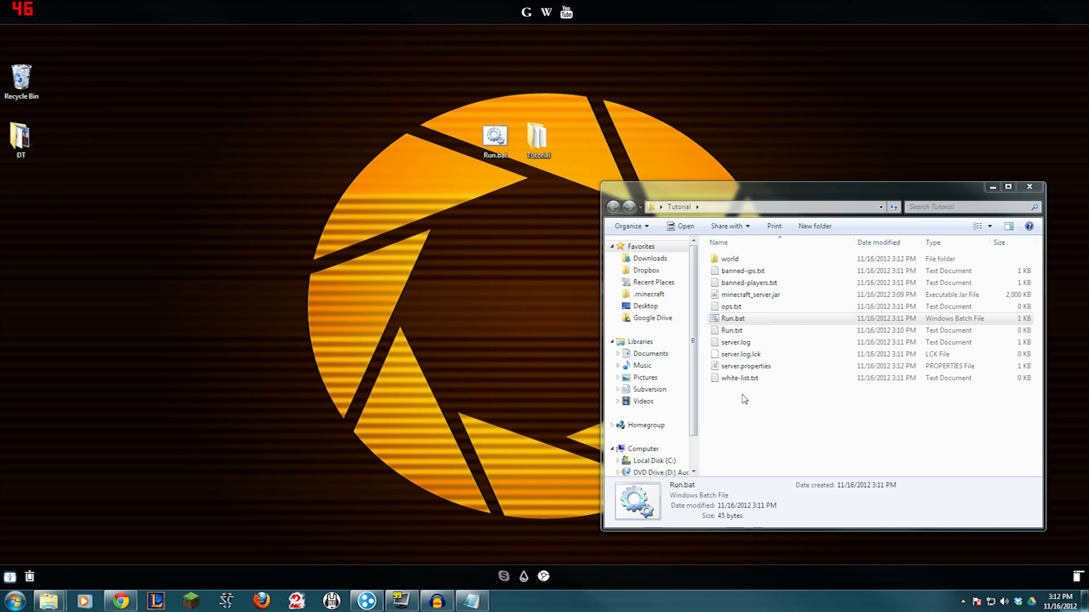
{"action": "left_click_drag", "start_coordinate": [737, 404], "coordinate": [707, 256]}
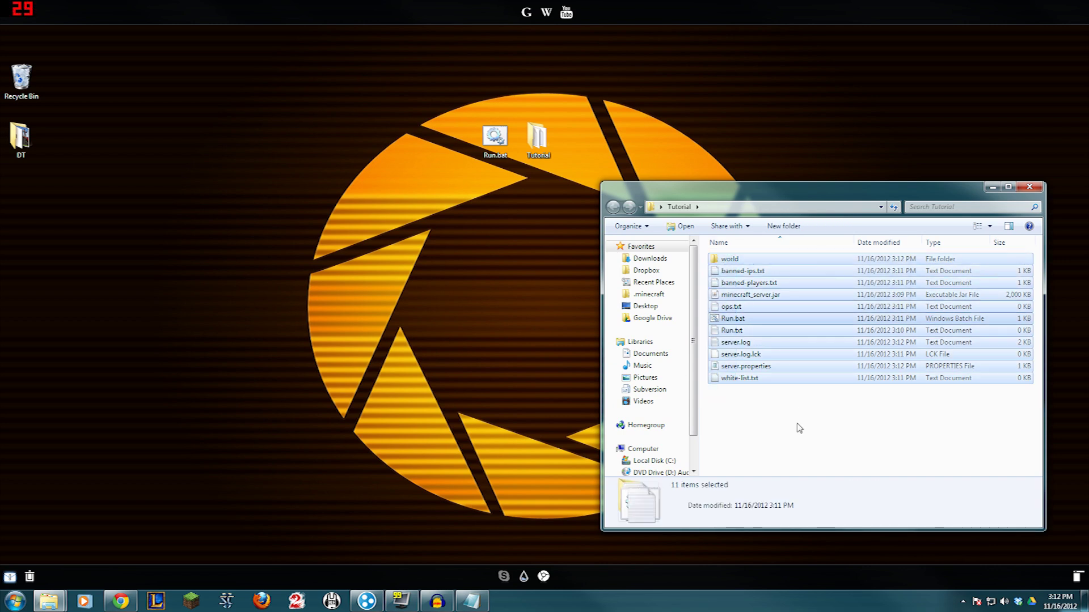
{"action": "left_click", "coordinate": [796, 406]}
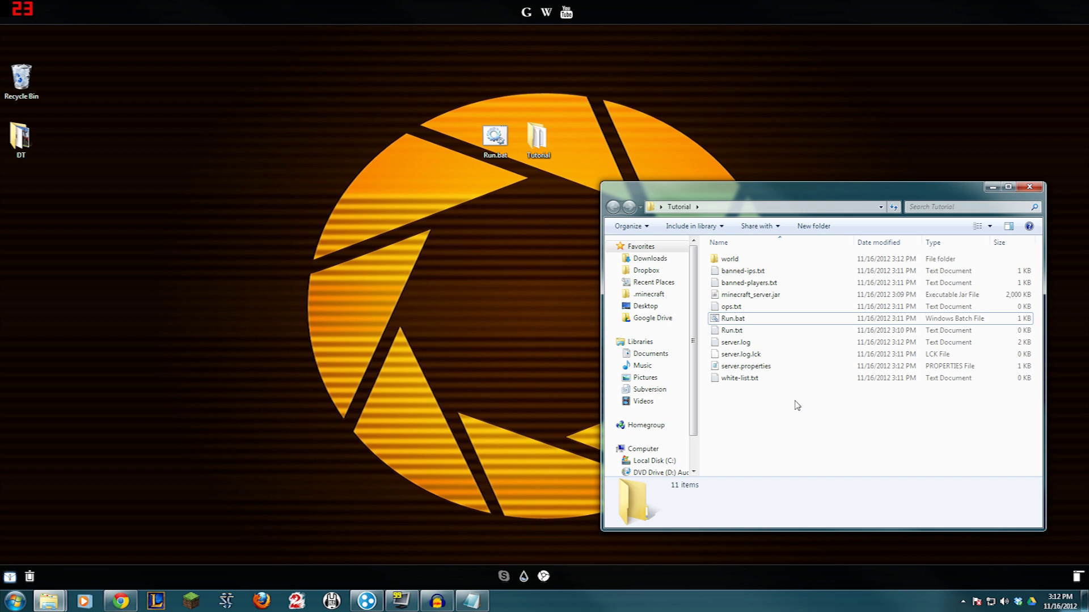
{"action": "left_click_drag", "start_coordinate": [797, 405], "coordinate": [782, 292]}
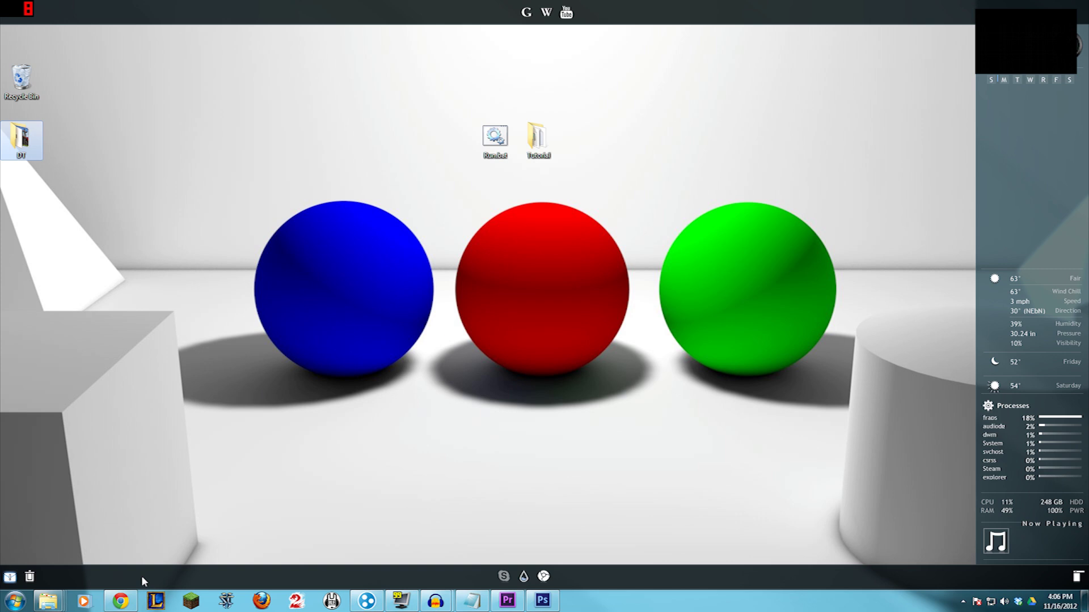
Step: Search Google for 'my ip' in Chrome to find the public IP address
{"action": "mouse_move", "coordinate": [123, 610]}
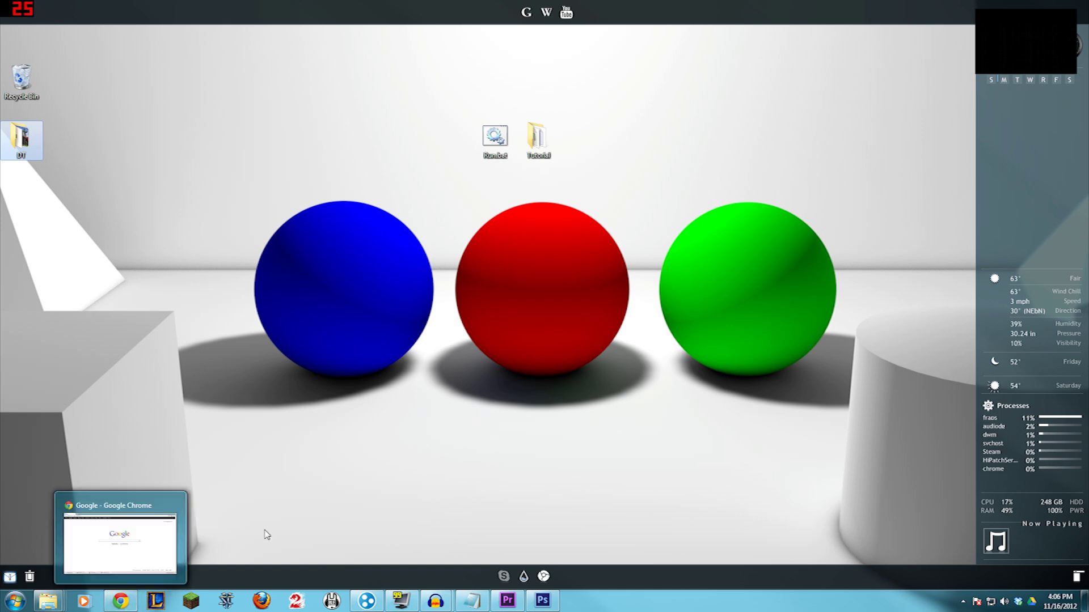
{"action": "left_click", "coordinate": [120, 605]}
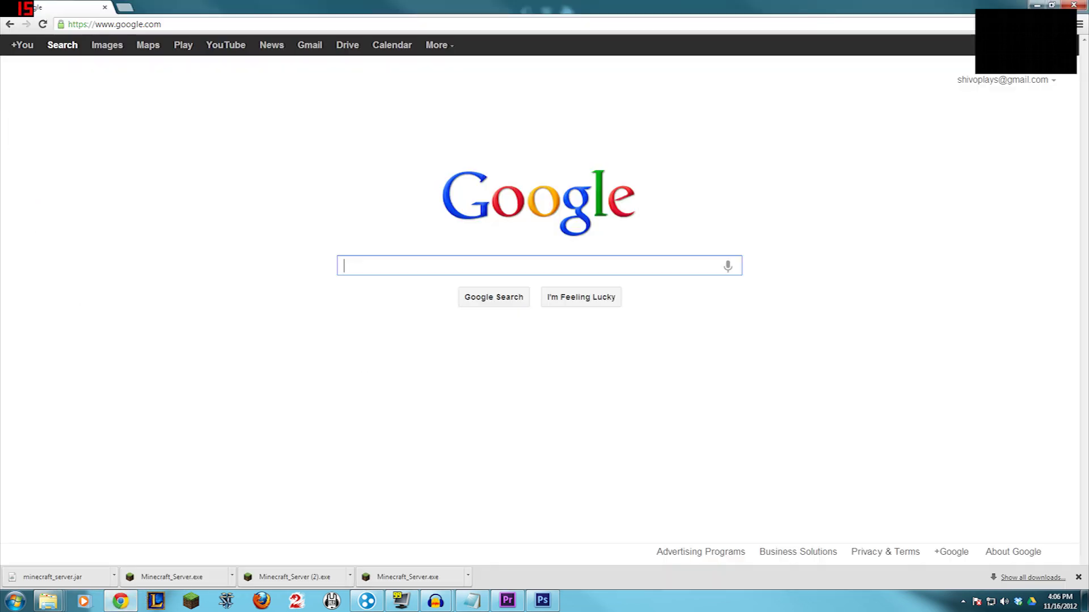
{"action": "type", "text": "my ip"}
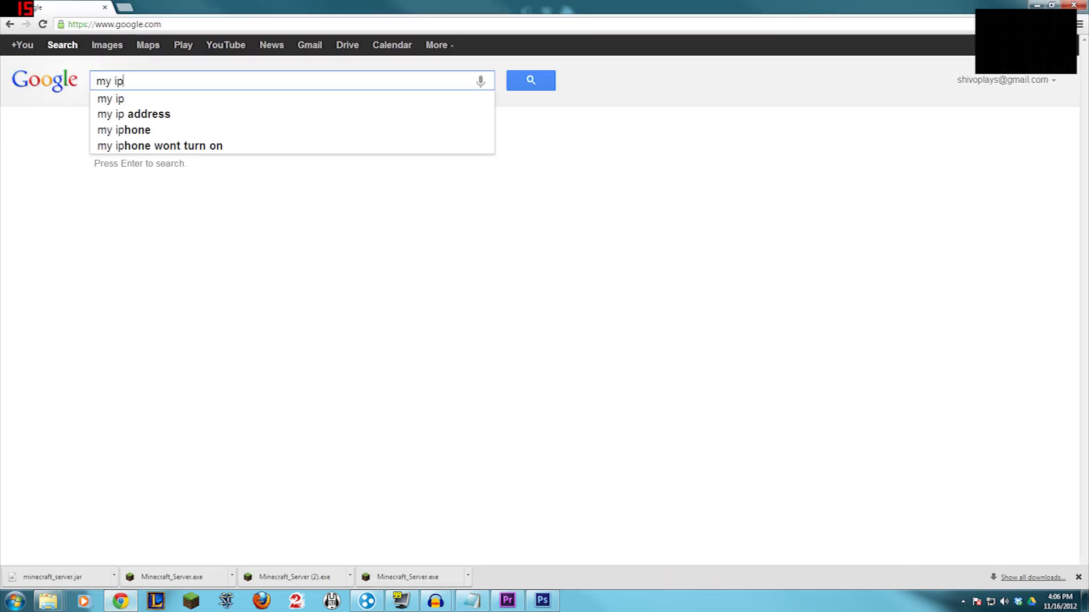
{"action": "key", "text": "Return"}
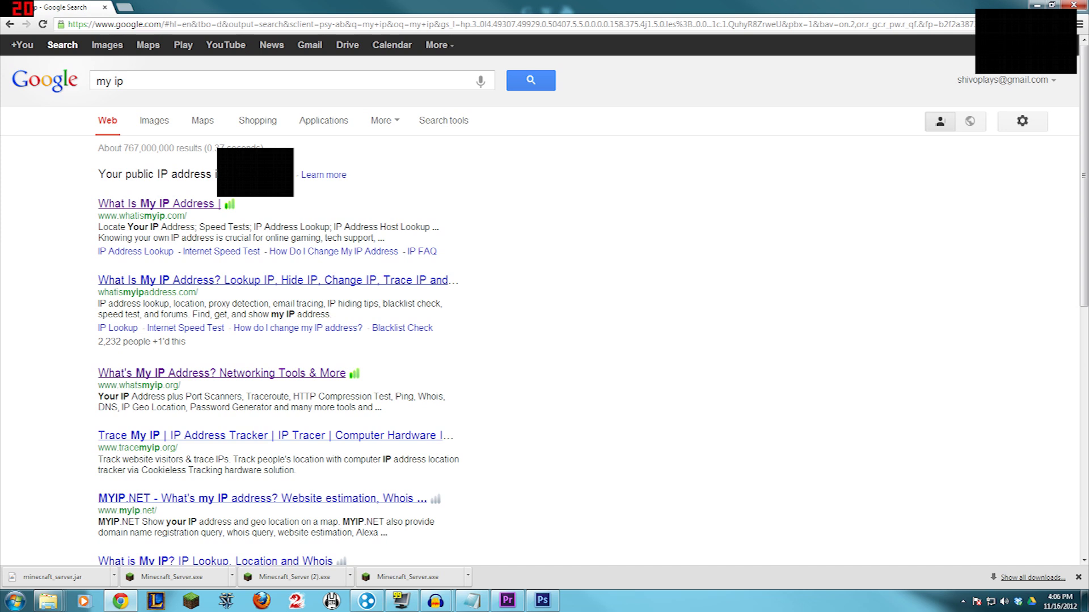
{"action": "left_click", "coordinate": [170, 576]}
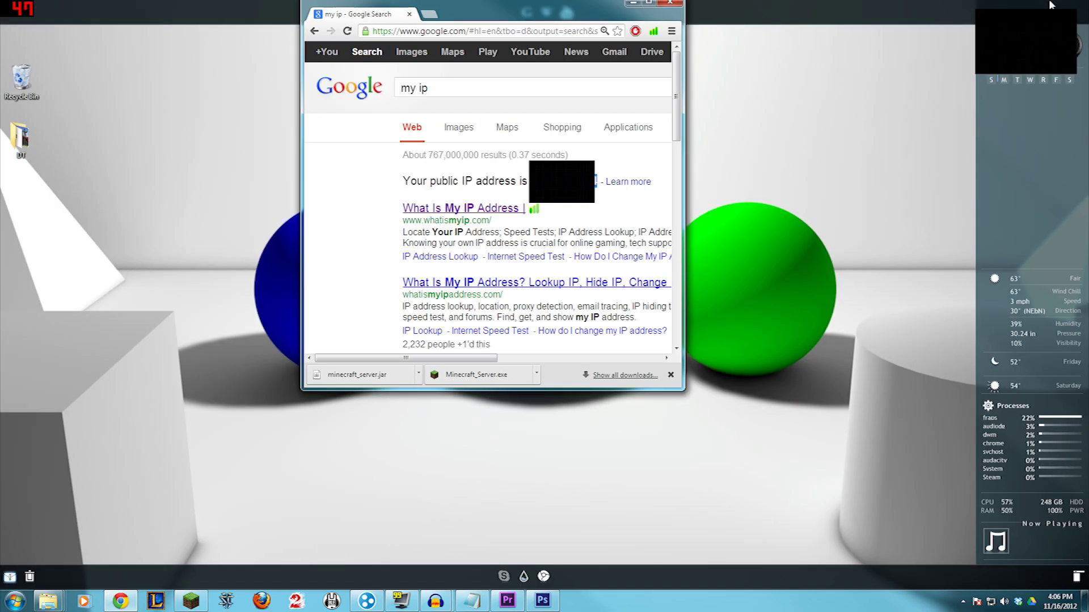
Step: Minimize Chrome, launch and log in to Minecraft, and open the Multiplayer list
{"action": "left_click", "coordinate": [1052, 5]}
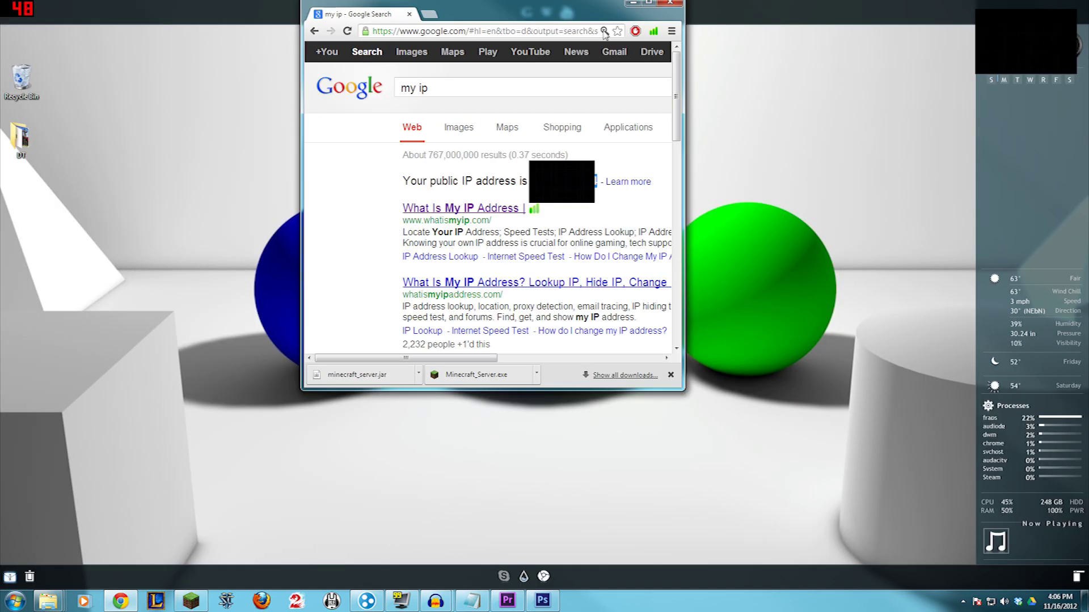
{"action": "left_click", "coordinate": [633, 3]}
{"action": "left_click", "coordinate": [183, 608]}
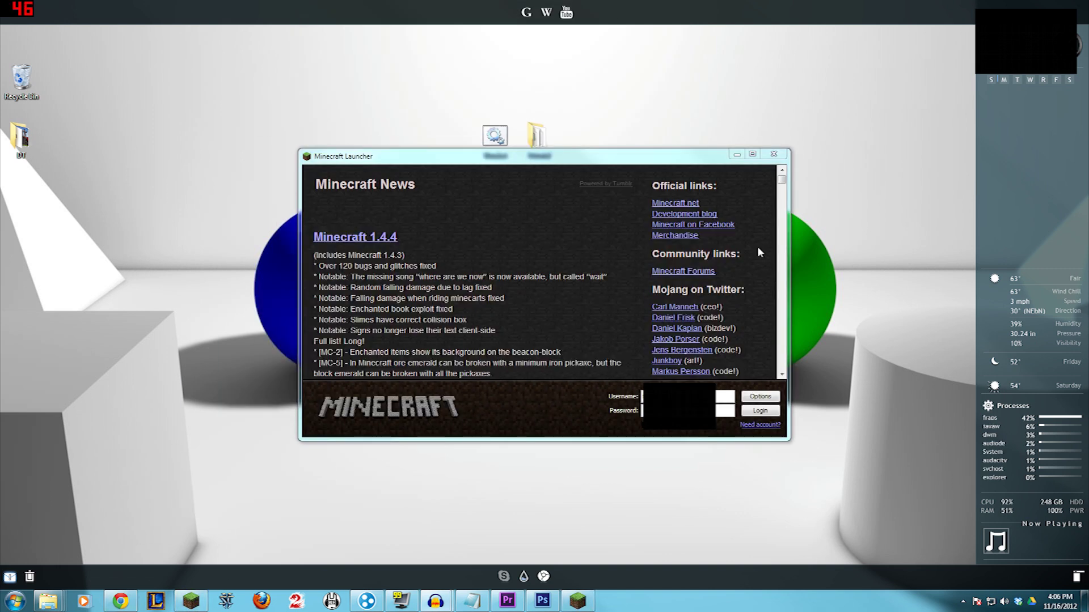
{"action": "left_click", "coordinate": [760, 411]}
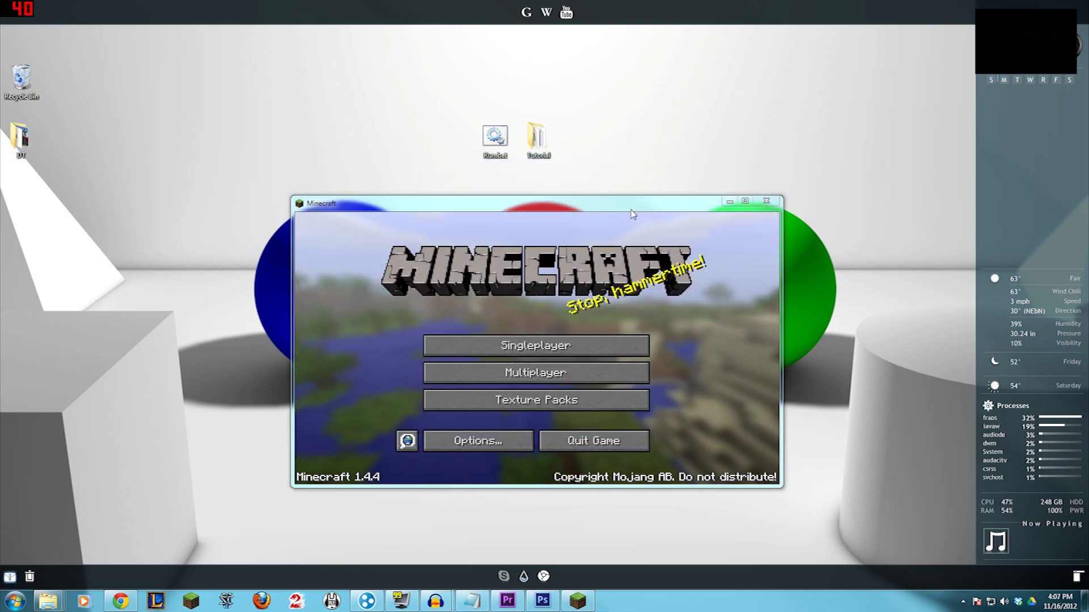
{"action": "left_click", "coordinate": [573, 303]}
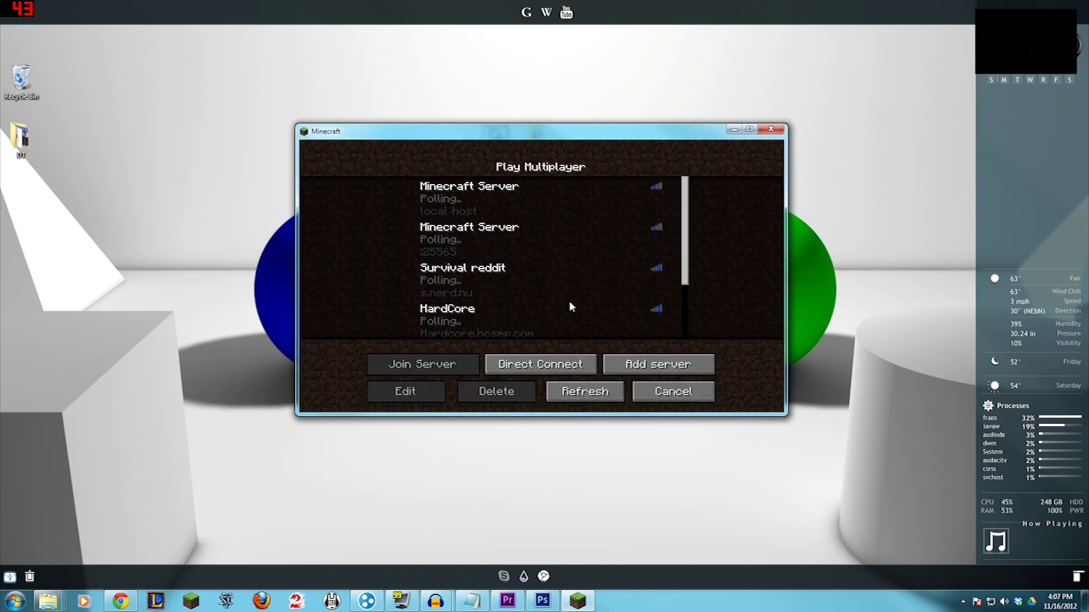
Step: Add a server named 'My server' with the pasted public IP and Hide Address on
{"action": "left_click", "coordinate": [679, 361]}
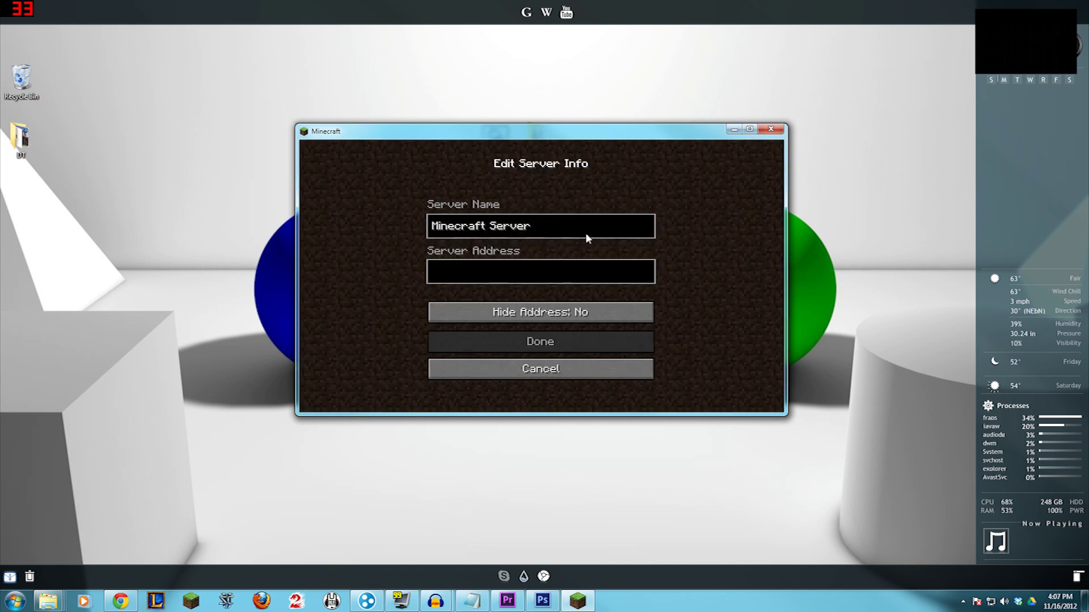
{"action": "key", "text": "BackSpace"}
{"action": "key", "text": "BackSpace"}
{"action": "key", "text": "BackSpace"}
{"action": "key", "text": "BackSpace"}
{"action": "key", "text": "BackSpace"}
{"action": "key", "text": "BackSpace"}
{"action": "key", "text": "BackSpace"}
{"action": "key", "text": "BackSpace"}
{"action": "key", "text": "BackSpace"}
{"action": "key", "text": "BackSpace"}
{"action": "key", "text": "BackSpace"}
{"action": "key", "text": "BackSpace"}
{"action": "key", "text": "BackSpace"}
{"action": "key", "text": "BackSpace"}
{"action": "key", "text": "BackSpace"}
{"action": "key", "text": "BackSpace"}
{"action": "type", "text": "My"}
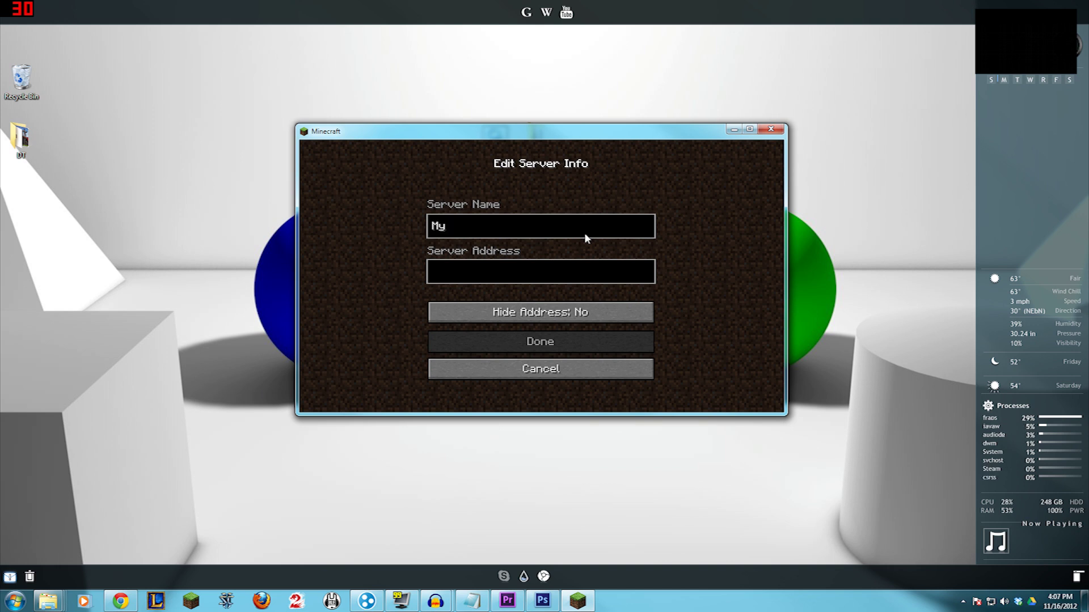
{"action": "type", "text": " server"}
{"action": "left_click", "coordinate": [584, 274]}
{"action": "key", "text": "ctrl+v"}
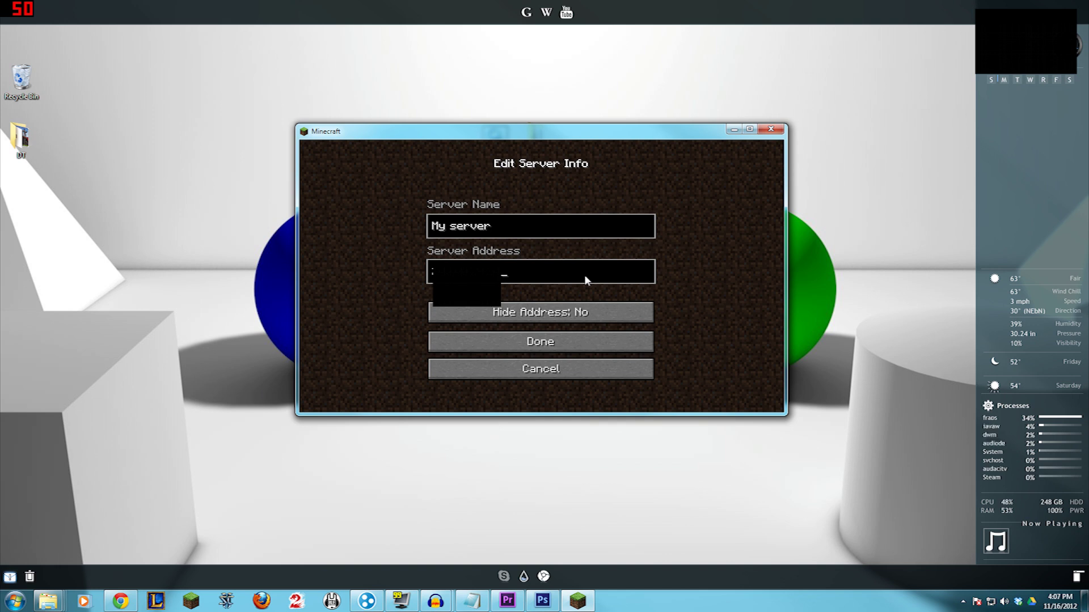
{"action": "left_click", "coordinate": [584, 312]}
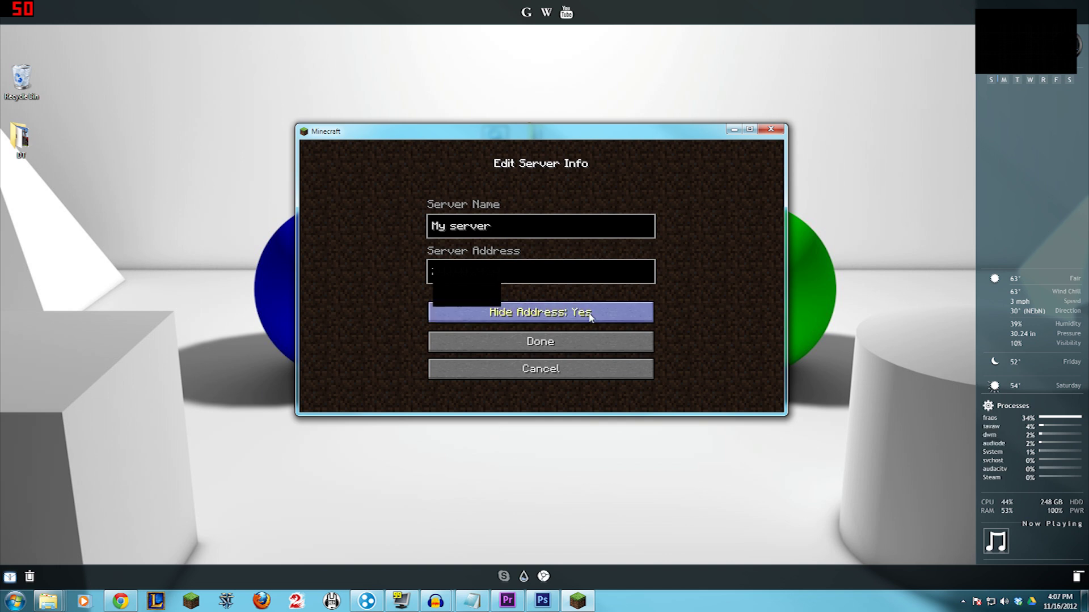
{"action": "left_click", "coordinate": [558, 347]}
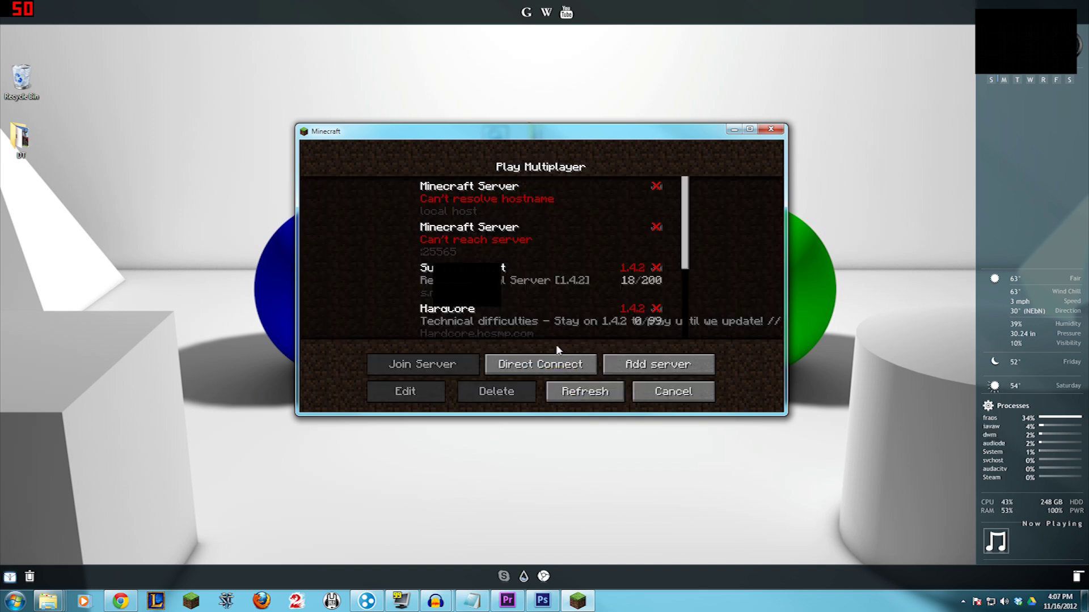
{"action": "mouse_move", "coordinate": [685, 224]}
{"action": "left_mouse_down"}
{"action": "mouse_move", "coordinate": [675, 297]}
{"action": "mouse_move", "coordinate": [678, 219]}
{"action": "left_mouse_up"}
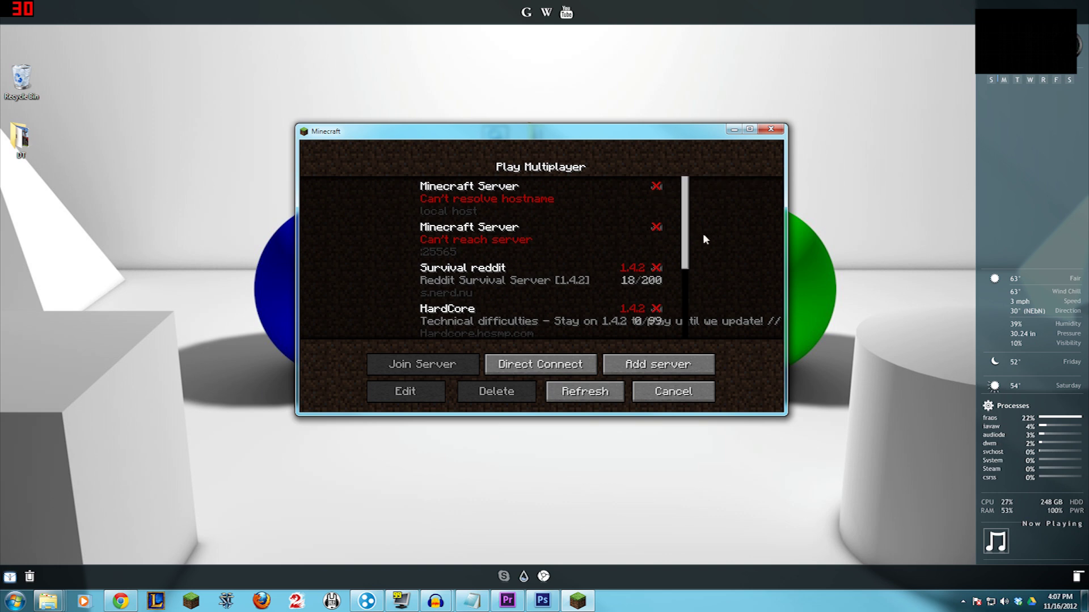